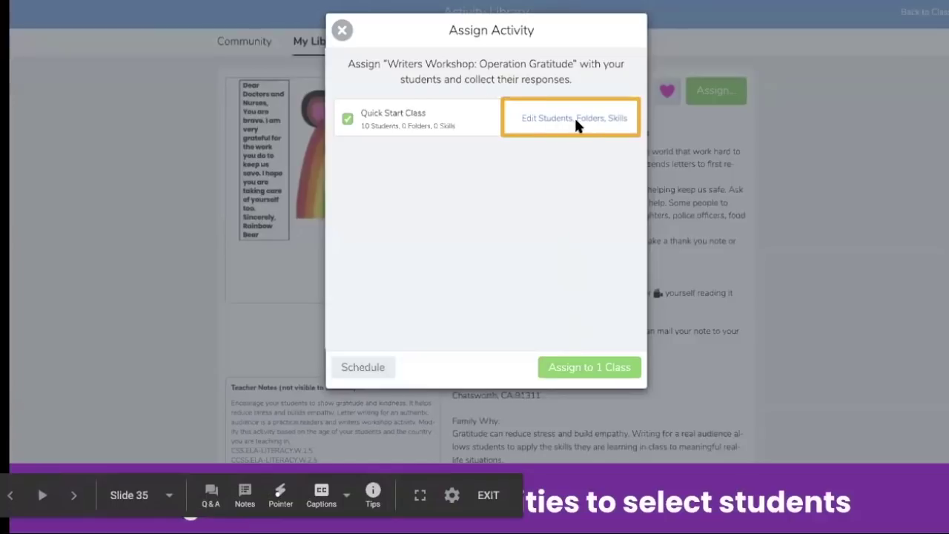
{"action": "left_click", "coordinate": [616, 133]}
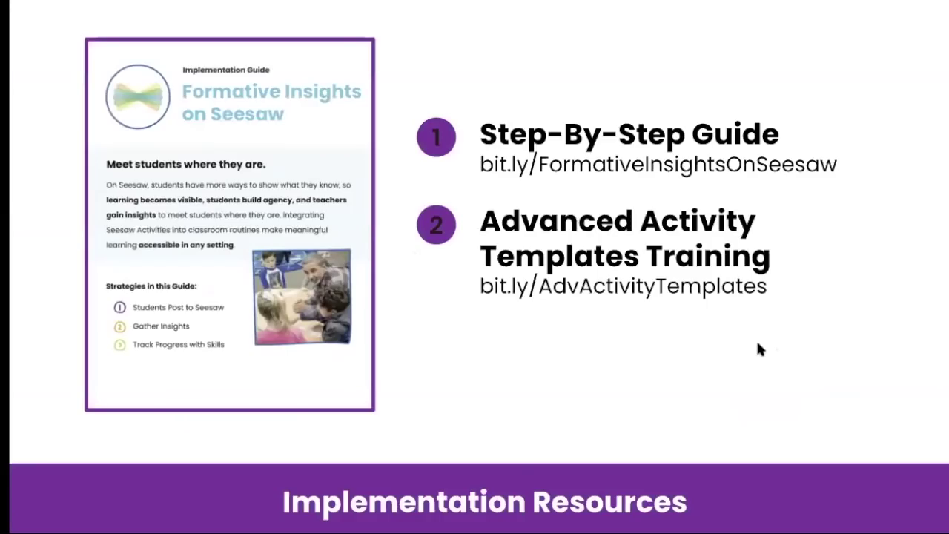
{"action": "key", "text": "Left"}
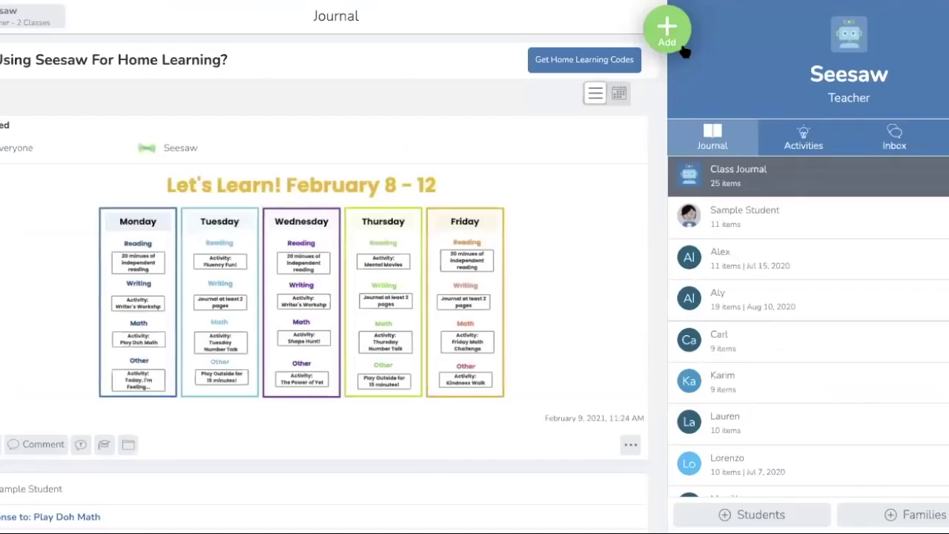
Go to the activity library for assigning an activity and open the "Mental Movies While Reading" activity.
{"action": "left_click", "coordinate": [668, 30]}
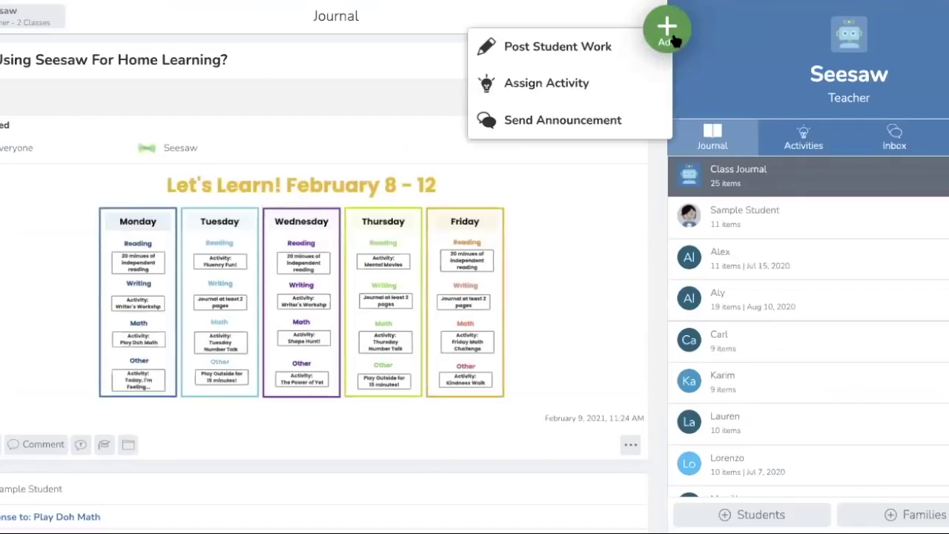
{"action": "left_click", "coordinate": [600, 93]}
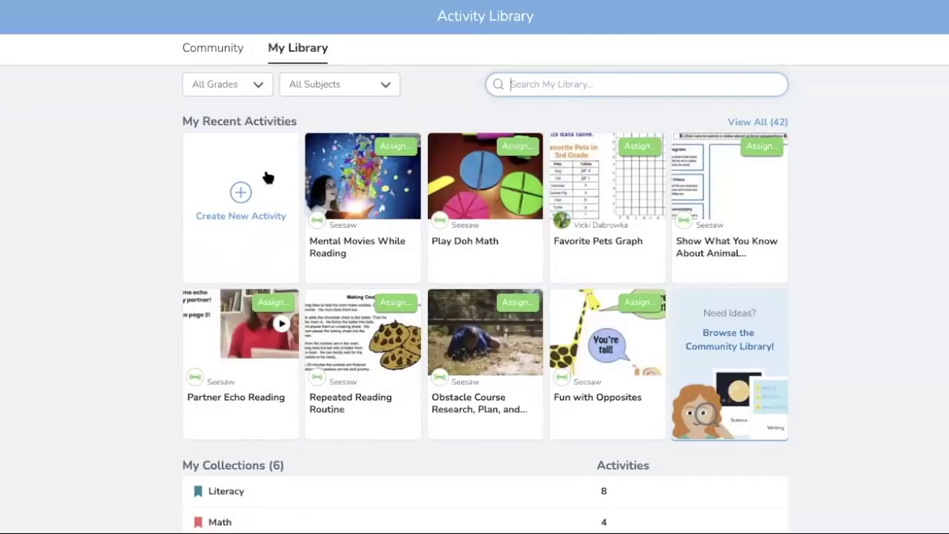
{"action": "left_click", "coordinate": [330, 255]}
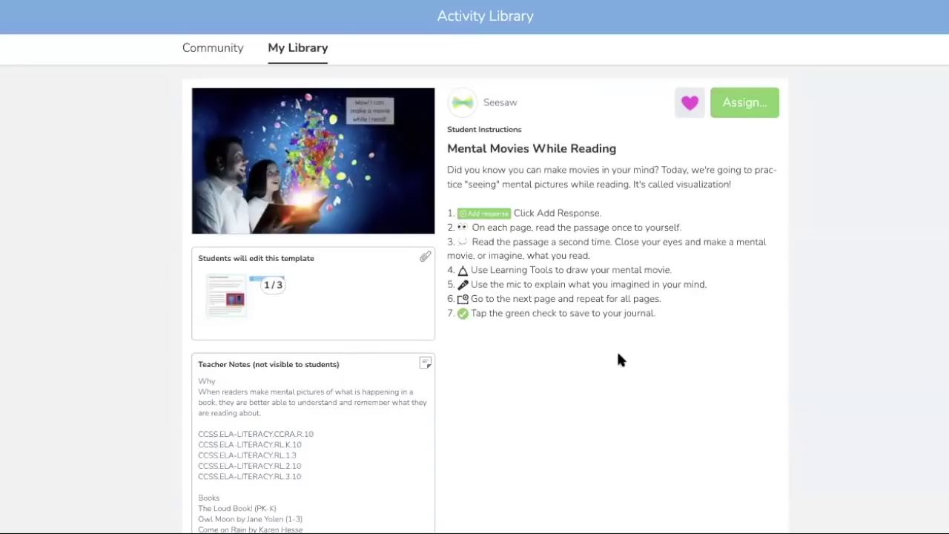
Review the activity's template and teacher notes, and start a copy of the activity for editing.
{"action": "scroll", "coordinate": [618, 355], "scroll_direction": "down", "scroll_amount": 2}
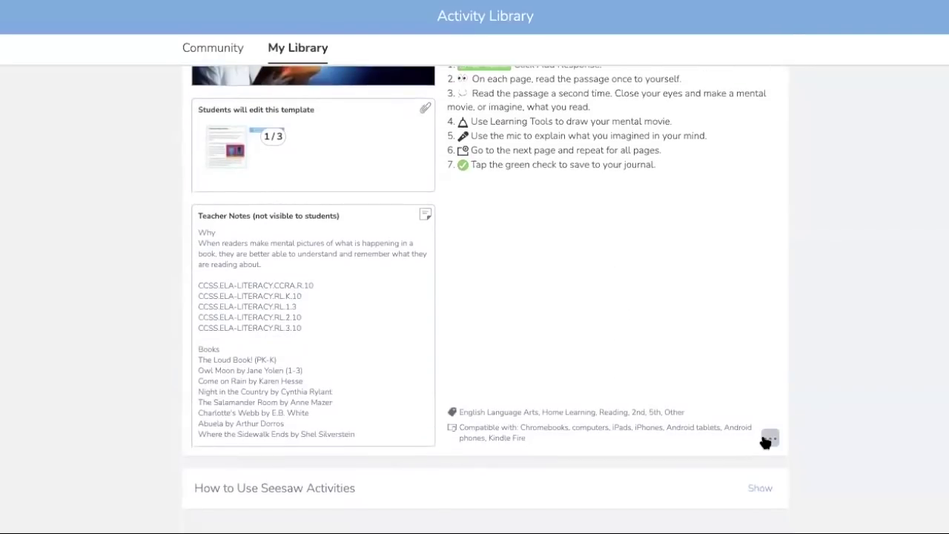
{"action": "scroll", "coordinate": [720, 288], "scroll_direction": "up", "scroll_amount": 2}
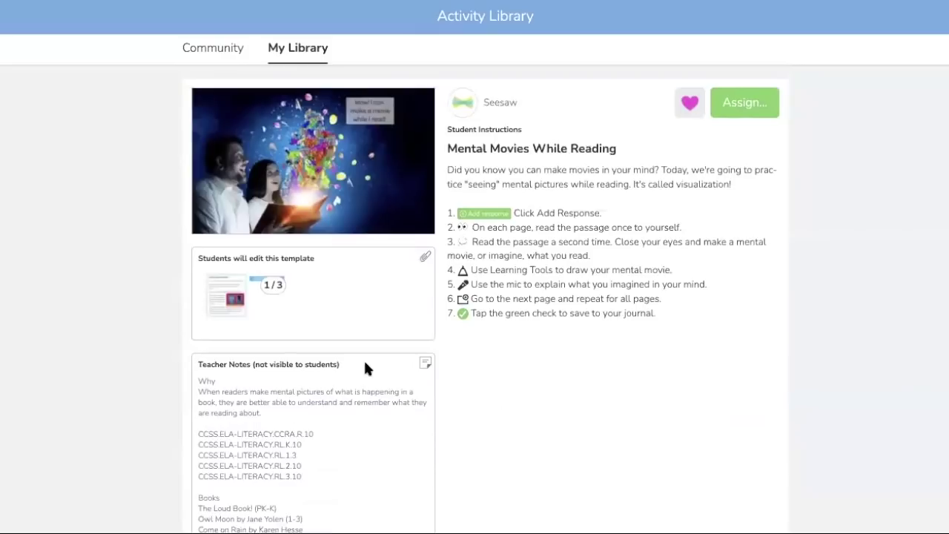
{"action": "scroll", "coordinate": [677, 270], "scroll_direction": "down", "scroll_amount": 2}
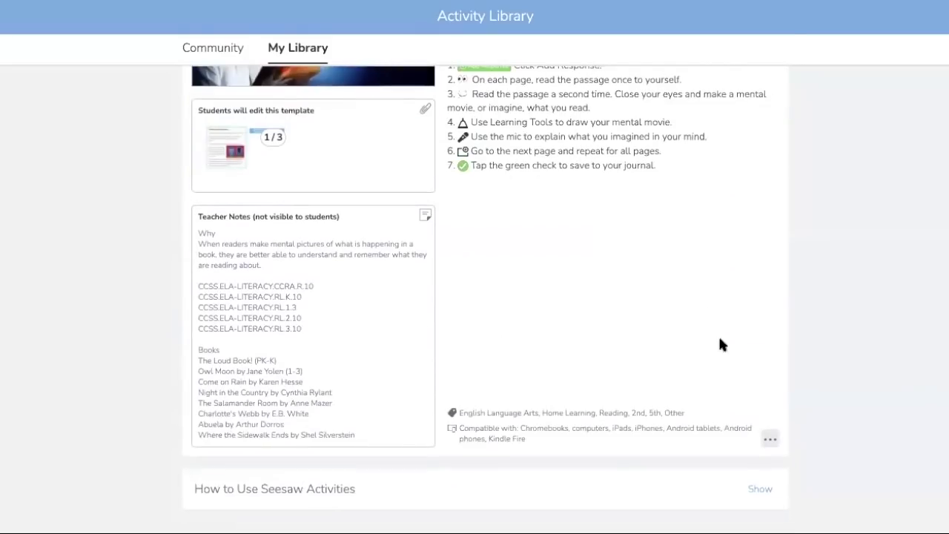
{"action": "left_click", "coordinate": [768, 440]}
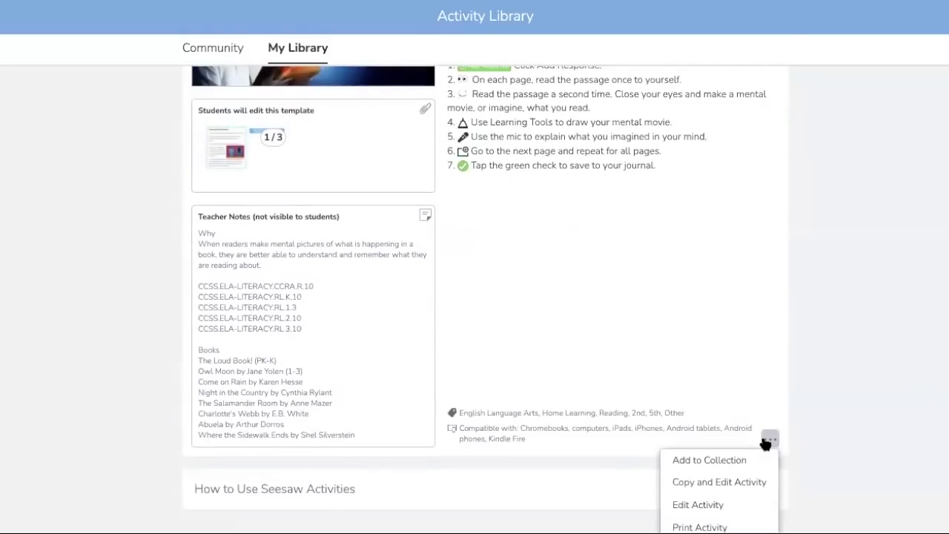
{"action": "left_click", "coordinate": [740, 479]}
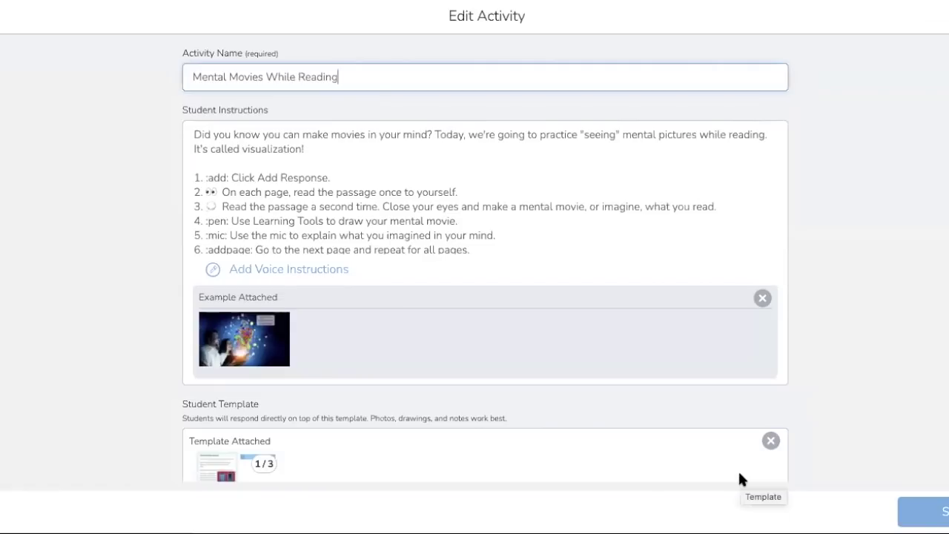
Add "Group 2:" in front of the activity name so it reads "Group 2: Mental Movies While Reading".
{"action": "left_click", "coordinate": [190, 76]}
{"action": "type", "text": "Group2:"}
{"action": "key", "text": "Left"}
{"action": "key", "text": "Left"}
{"action": "key", "text": "Left"}
{"action": "left_click", "coordinate": [195, 77]}
{"action": "left_click_drag", "start_coordinate": [216, 76], "coordinate": [235, 76]}
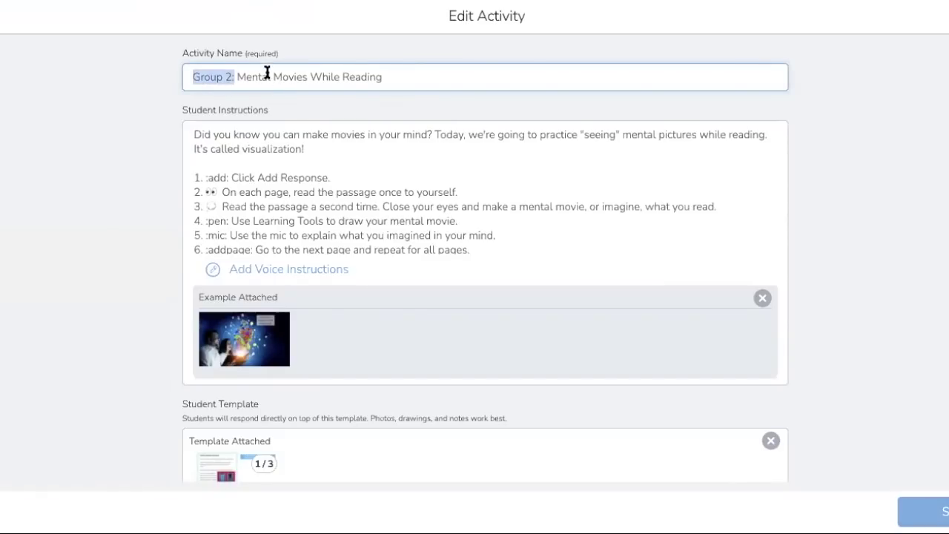
{"action": "left_click", "coordinate": [267, 74]}
Examine the icon shortcuts and emojis used in the numbered student instructions.
{"action": "left_click", "coordinate": [316, 155]}
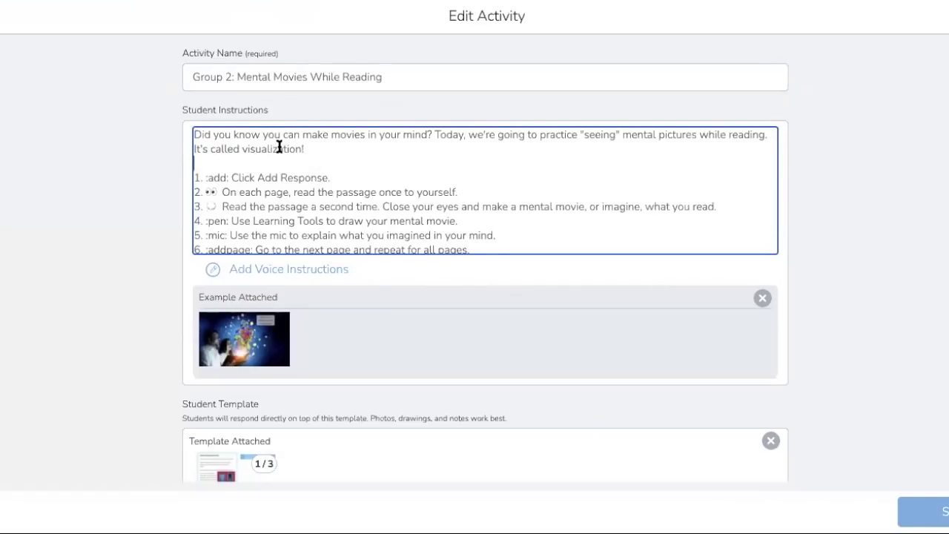
{"action": "scroll", "coordinate": [320, 164], "scroll_direction": "down", "scroll_amount": 1}
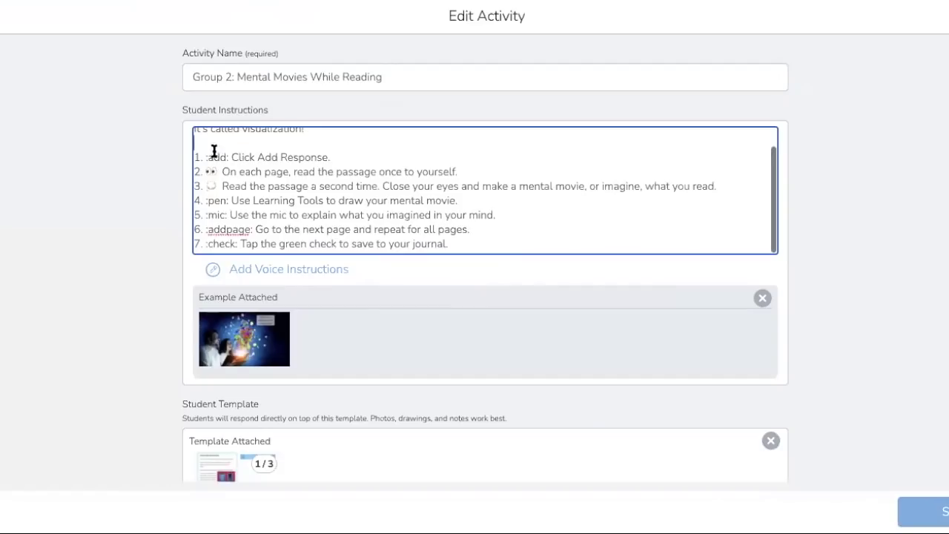
{"action": "left_click_drag", "start_coordinate": [228, 200], "coordinate": [208, 215]}
{"action": "left_click", "coordinate": [219, 190]}
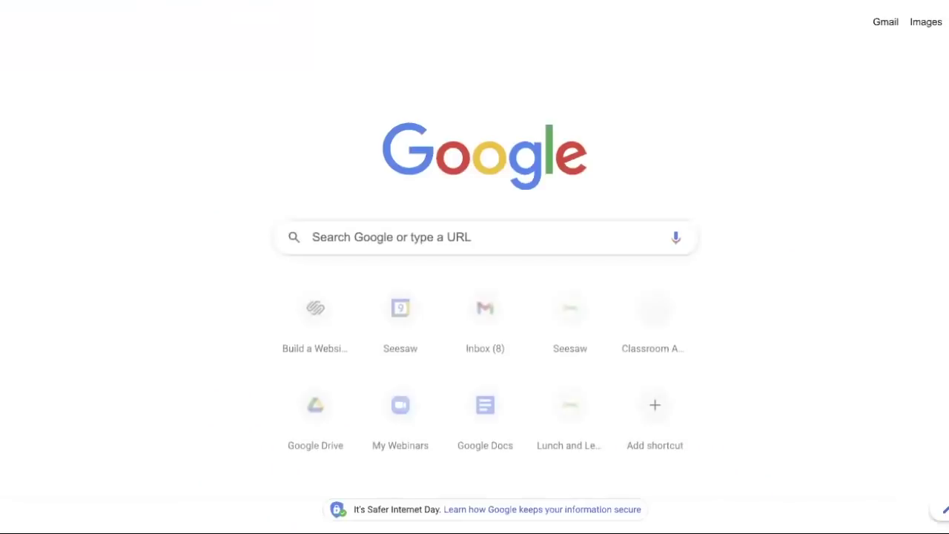
Open the EmojiCopy website in the browser and look through its smileys and people emojis.
{"action": "type", "text": "em"}
{"action": "key", "text": "Escape"}
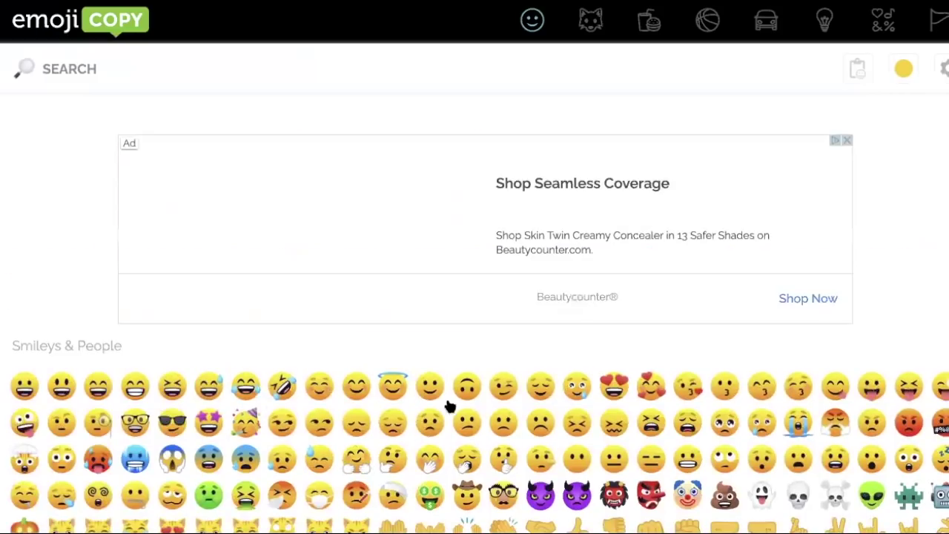
{"action": "scroll", "coordinate": [463, 378], "scroll_direction": "down", "scroll_amount": 2}
{"action": "scroll", "coordinate": [364, 329], "scroll_direction": "up", "scroll_amount": 2}
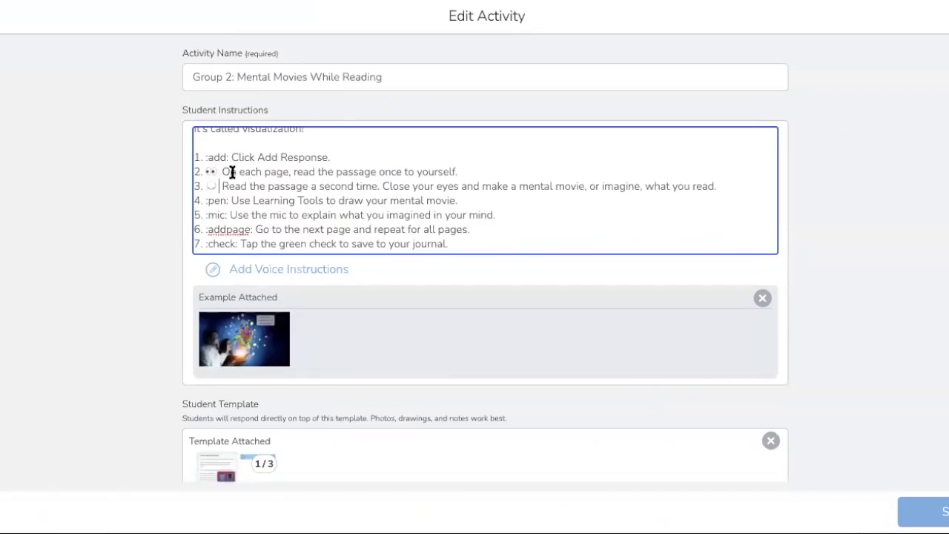
Record voice instructions of about 11 seconds for the activity below the written student instructions.
{"action": "scroll", "coordinate": [255, 202], "scroll_direction": "down", "scroll_amount": 1}
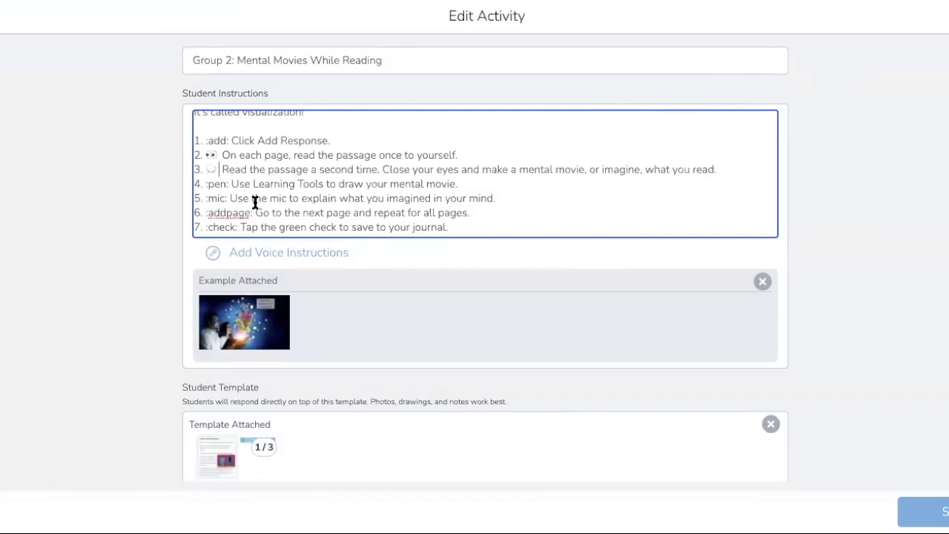
{"action": "left_click", "coordinate": [271, 255]}
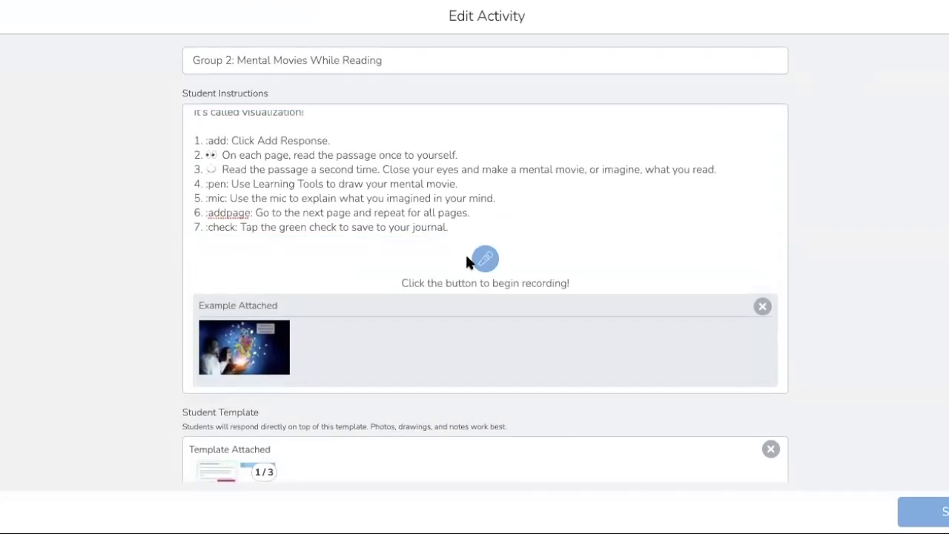
{"action": "left_click", "coordinate": [486, 260]}
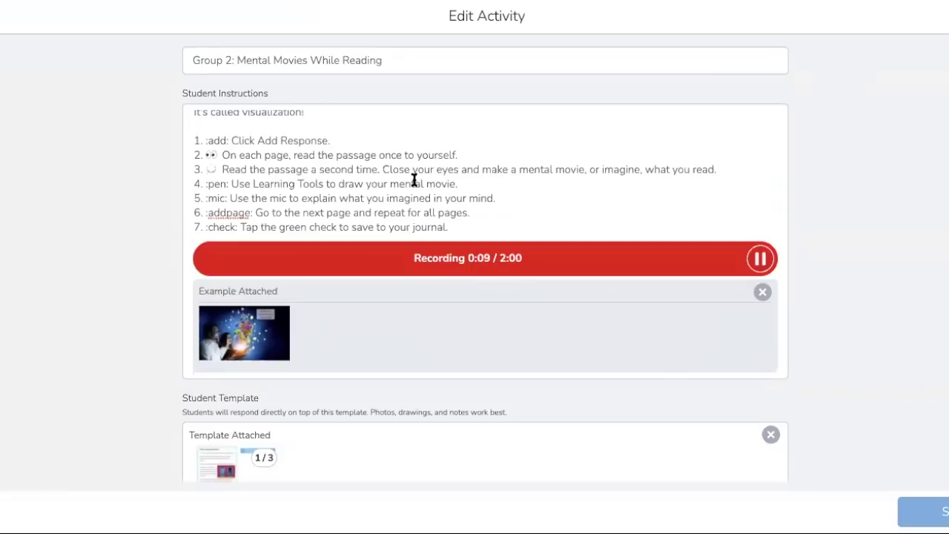
{"action": "left_click", "coordinate": [754, 258]}
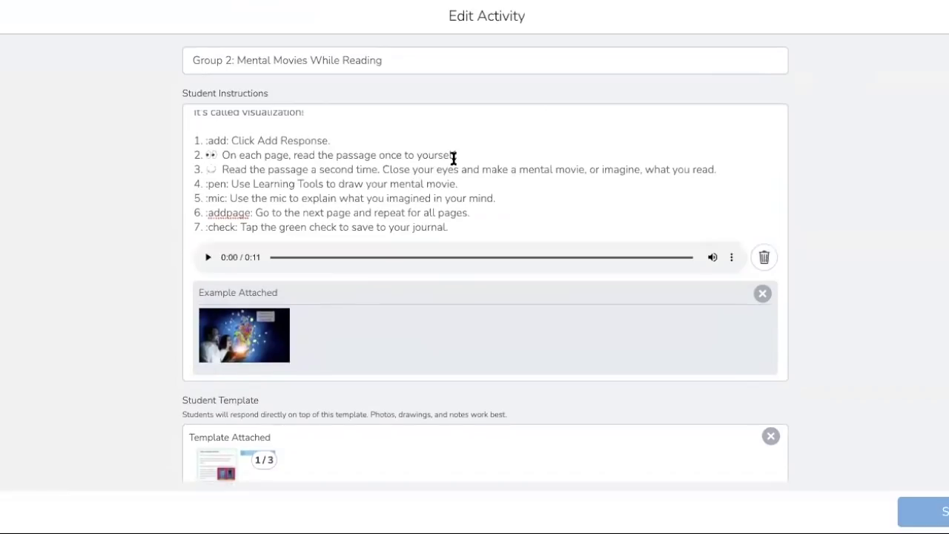
Open the attached student template for editing and add an empty text label on the "Ernest and the Elevator" page.
{"action": "scroll", "coordinate": [366, 183], "scroll_direction": "up", "scroll_amount": 1}
{"action": "scroll", "coordinate": [367, 184], "scroll_direction": "down", "scroll_amount": 1}
{"action": "scroll", "coordinate": [404, 330], "scroll_direction": "down", "scroll_amount": 2}
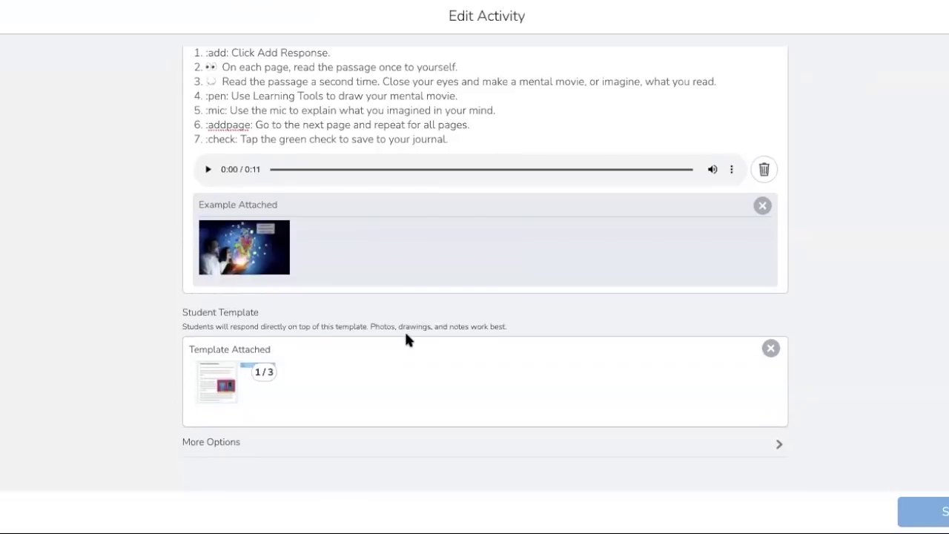
{"action": "left_click", "coordinate": [244, 378]}
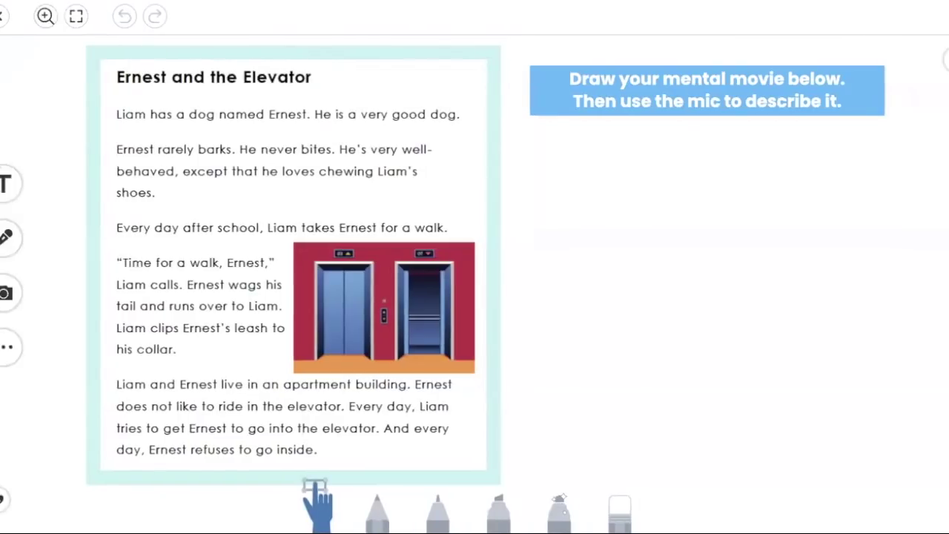
{"action": "left_click", "coordinate": [11, 291]}
{"action": "left_click", "coordinate": [5, 184]}
{"action": "left_click", "coordinate": [332, 147]}
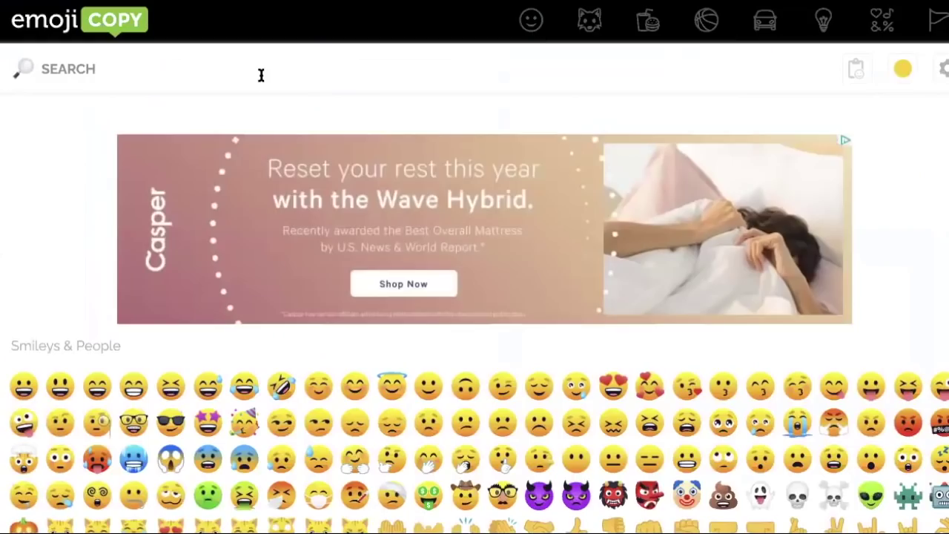
Search EmojiCopy for "DOG", copy the guide dog emoji and paste it into the new label on the template.
{"action": "left_click", "coordinate": [261, 74]}
{"action": "type", "text": "DOG"}
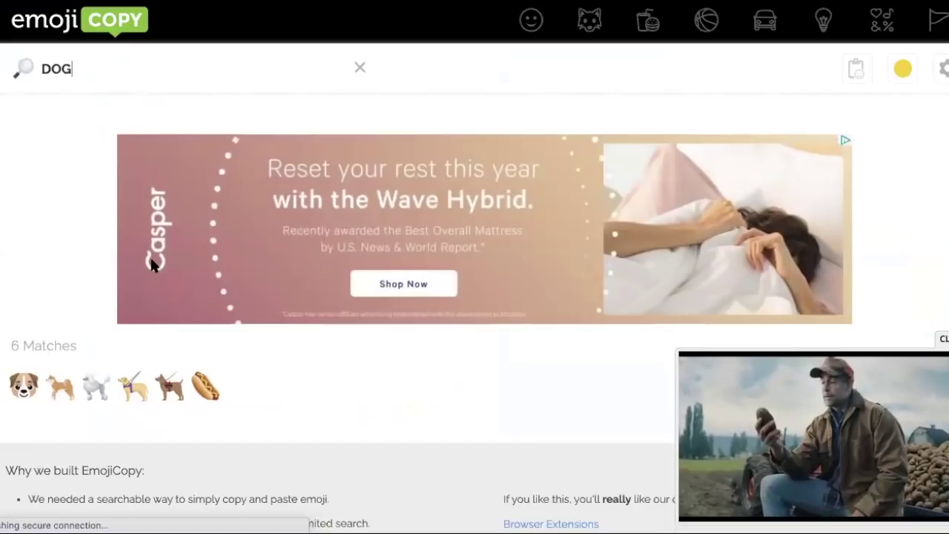
{"action": "left_click", "coordinate": [133, 390]}
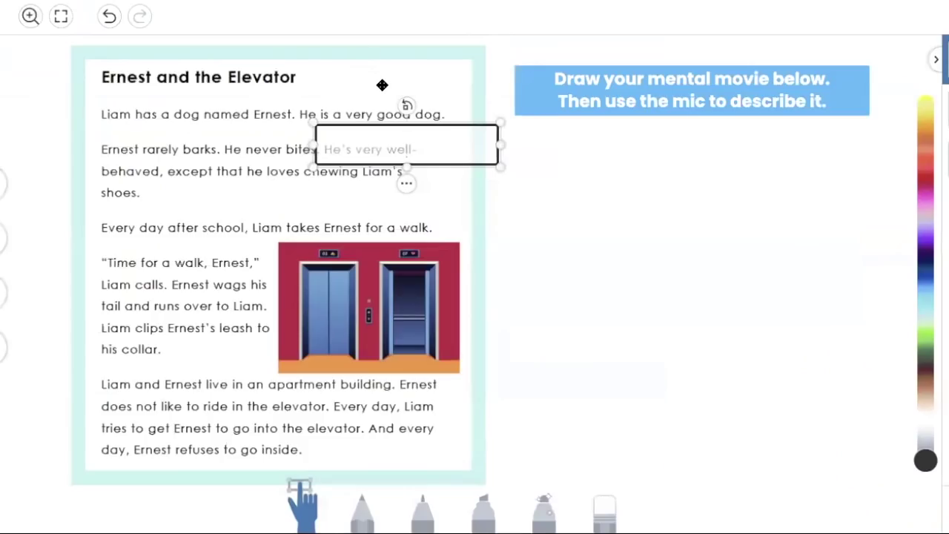
{"action": "type", "text": "🦮"}
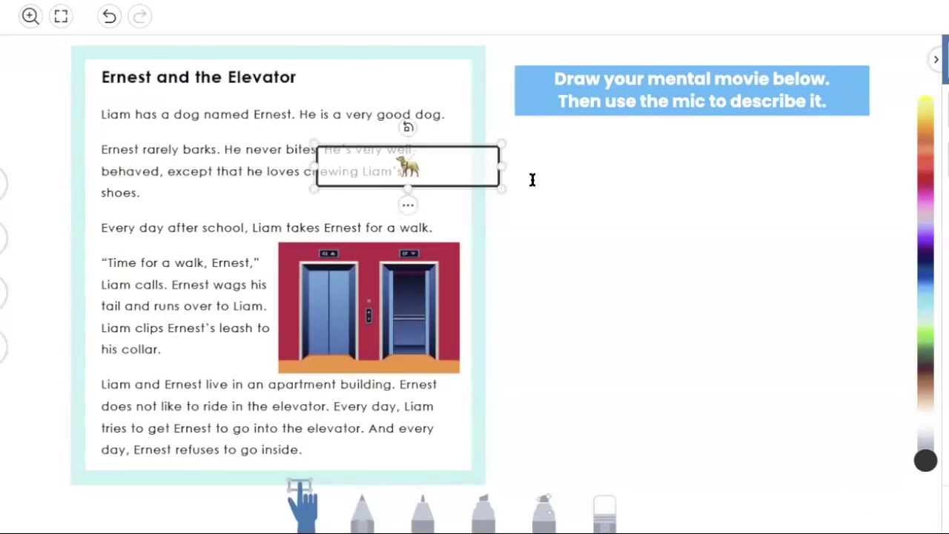
Give the dog emoji label a transparent style, enlarge it and place it at the right edge of the reading passage.
{"action": "left_click_drag", "start_coordinate": [502, 170], "coordinate": [387, 178]}
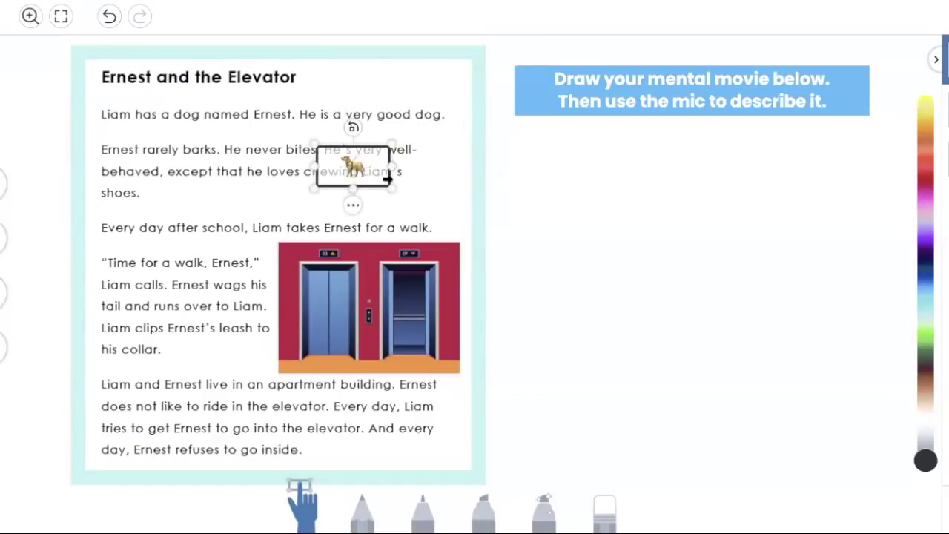
{"action": "left_click", "coordinate": [353, 205]}
{"action": "mouse_move", "coordinate": [377, 212]}
{"action": "left_click", "coordinate": [455, 298]}
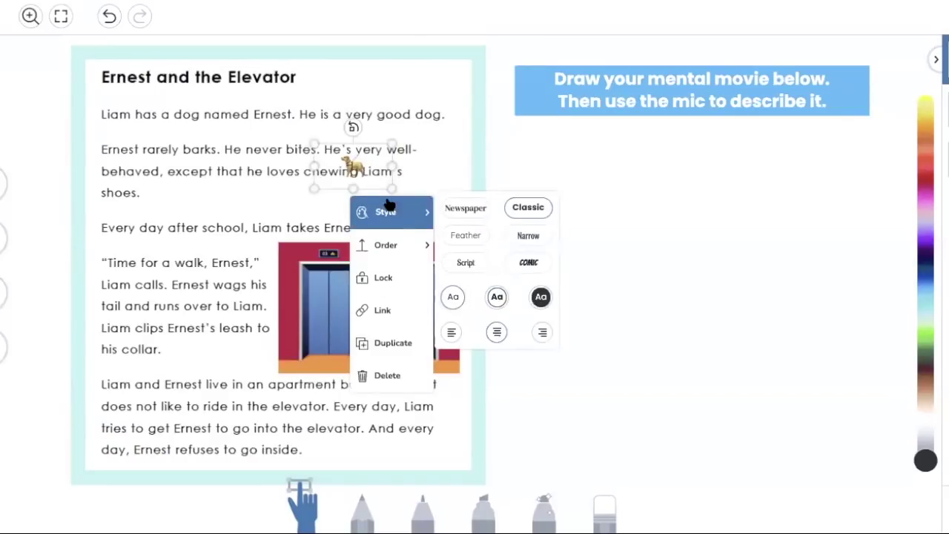
{"action": "left_click", "coordinate": [543, 303]}
{"action": "left_click_drag", "start_coordinate": [462, 203], "coordinate": [488, 187]}
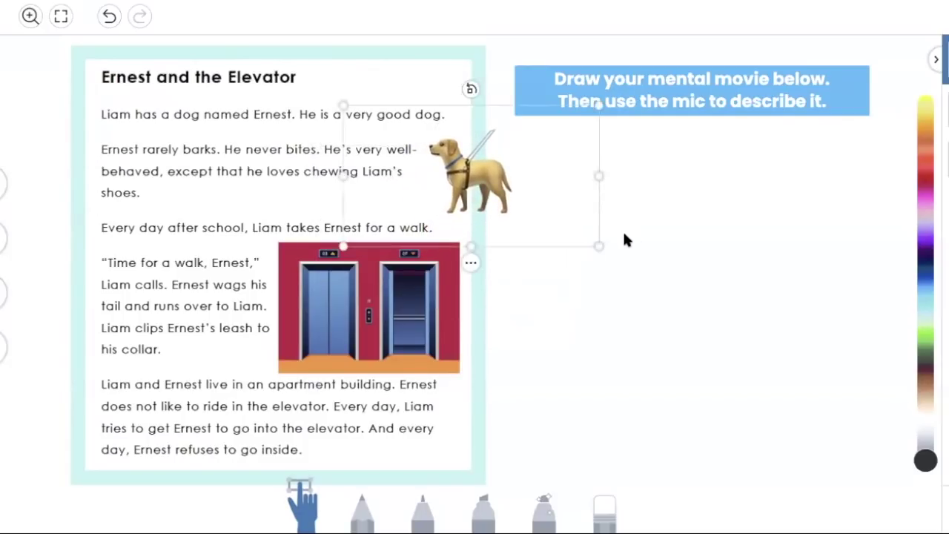
{"action": "left_click", "coordinate": [632, 240]}
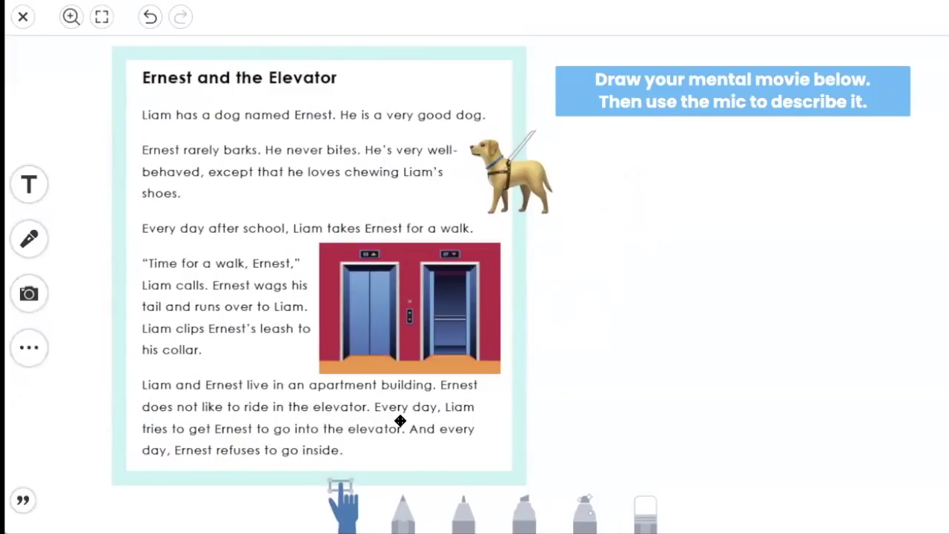
{"action": "left_click", "coordinate": [29, 295]}
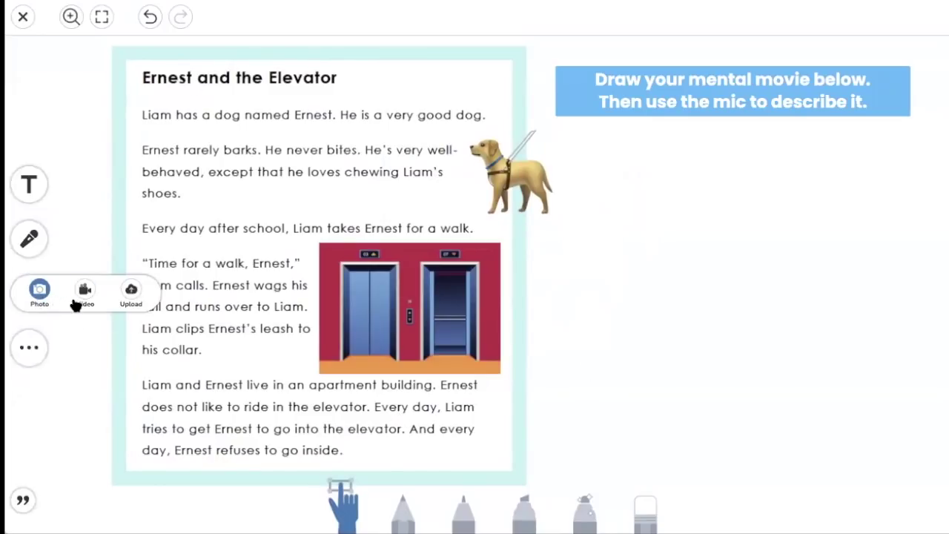
{"action": "left_click", "coordinate": [543, 313]}
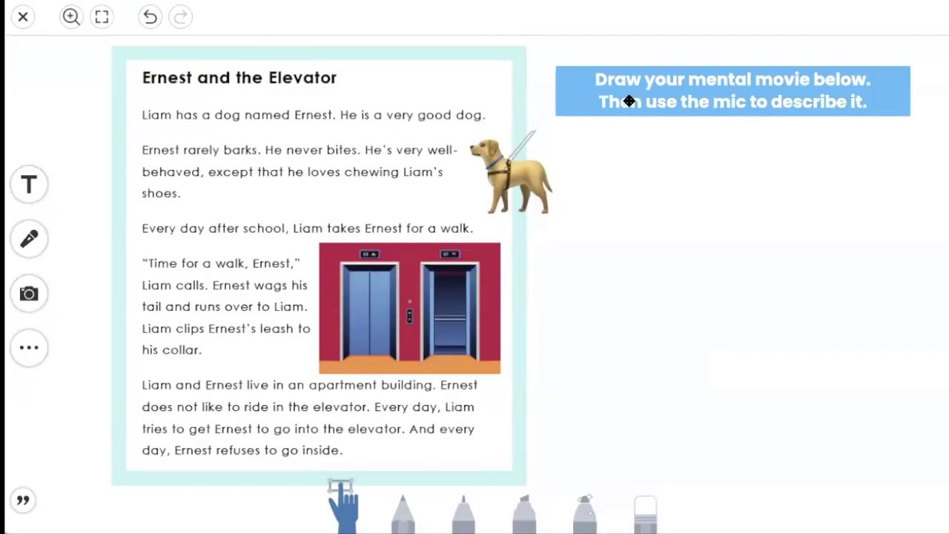
Change the blue instruction label on the template page to end with "Then use the mic or the video to describe it.".
{"action": "left_click", "coordinate": [838, 104]}
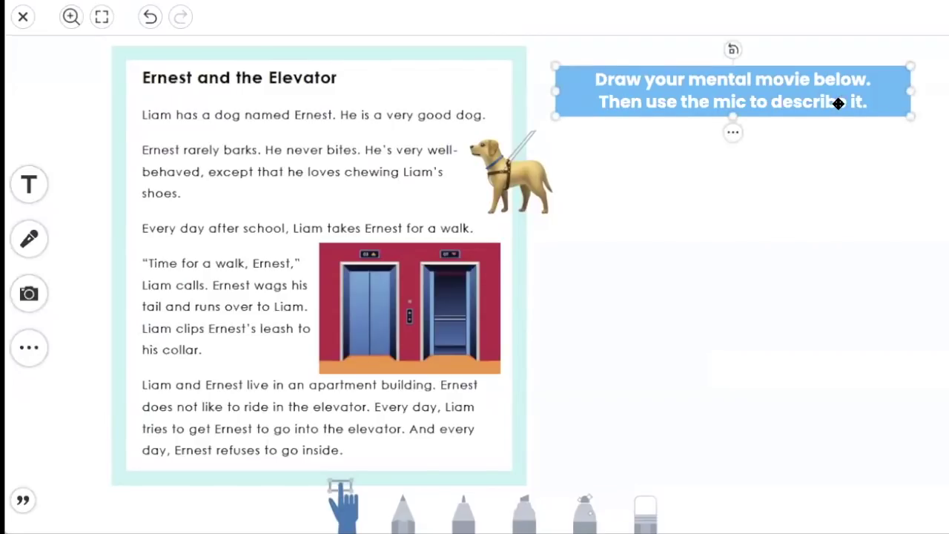
{"action": "left_click", "coordinate": [735, 108]}
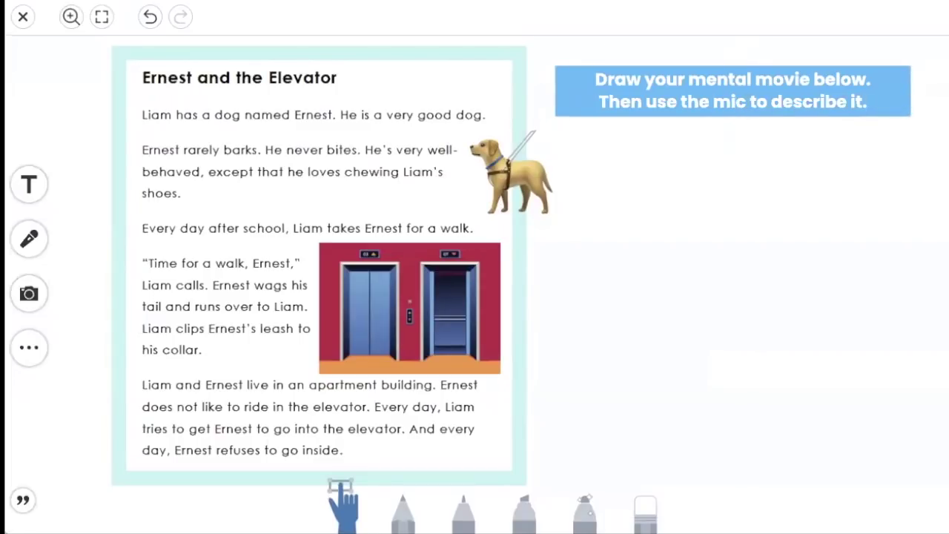
{"action": "key", "text": "BackSpace"}
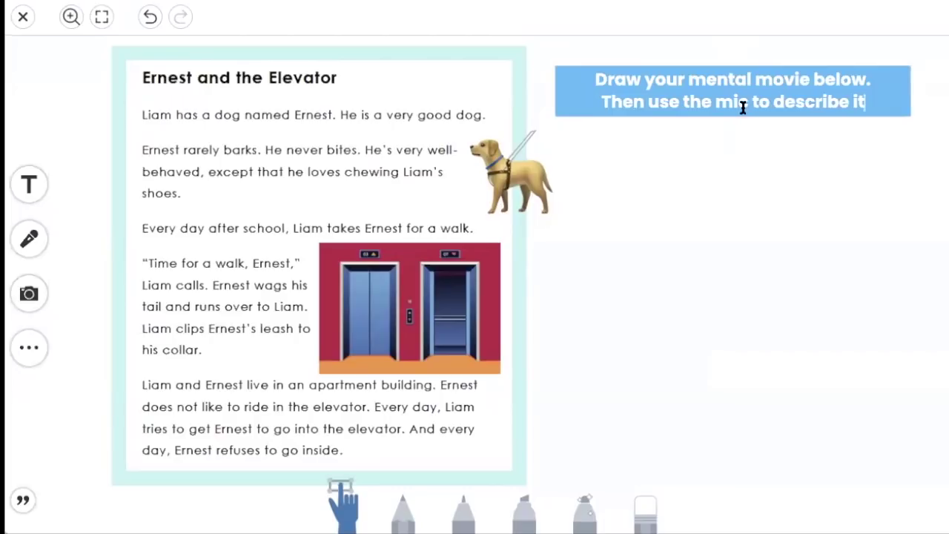
{"action": "key", "text": "ctrl+z"}
{"action": "key", "text": "ctrl+z"}
{"action": "left_click", "coordinate": [700, 193]}
{"action": "left_click", "coordinate": [700, 192]}
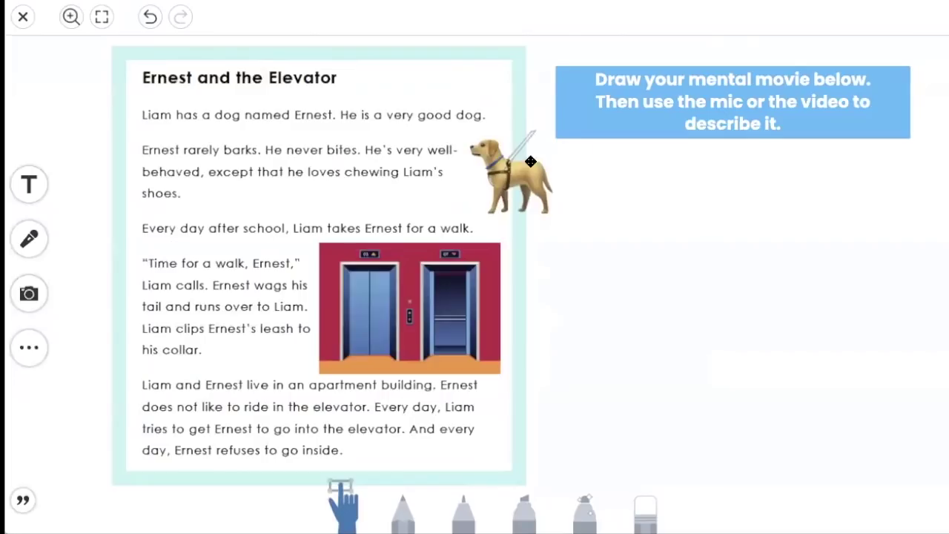
Add a blank page to the template and move it to the front as page 1.
{"action": "left_click", "coordinate": [499, 198]}
{"action": "left_click", "coordinate": [696, 252]}
{"action": "left_click", "coordinate": [912, 510]}
{"action": "left_click_drag", "start_coordinate": [921, 229], "coordinate": [917, 67]}
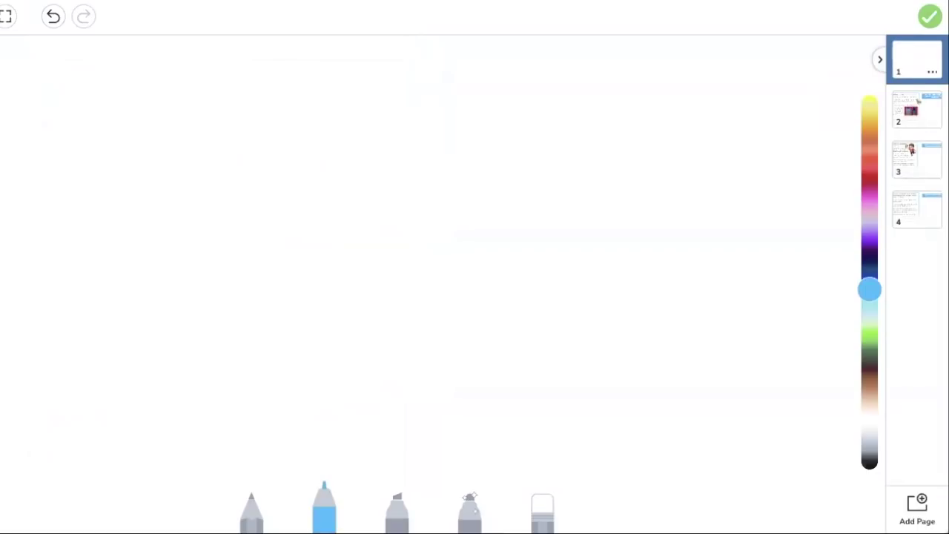
Add a text label reading "Pets" to the blank first page and place it near the page's upper-left corner.
{"action": "left_click", "coordinate": [300, 130]}
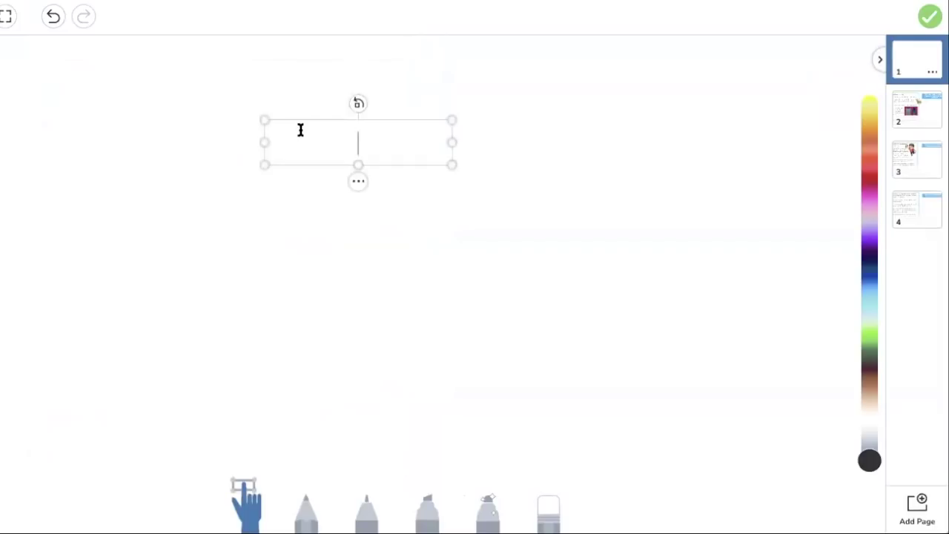
{"action": "type", "text": "Pets"}
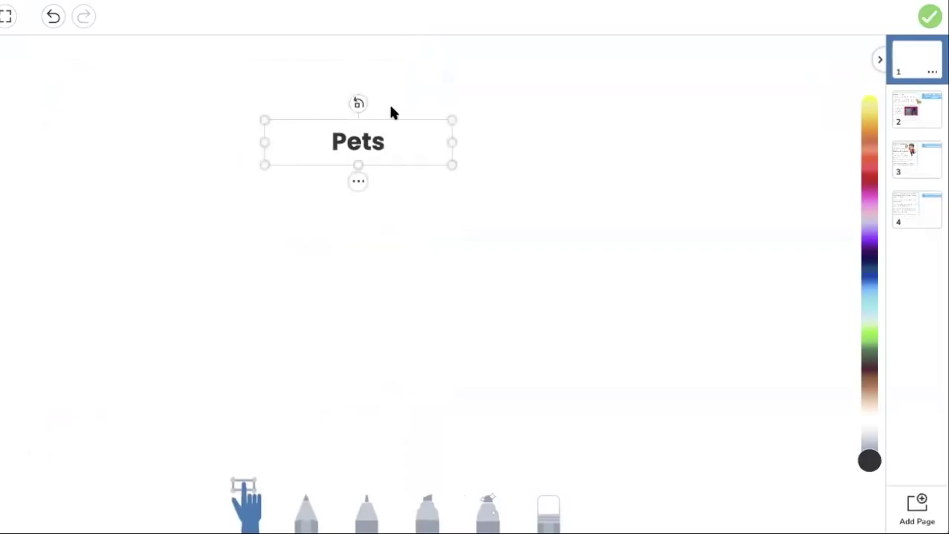
{"action": "left_click_drag", "start_coordinate": [388, 117], "coordinate": [431, 215]}
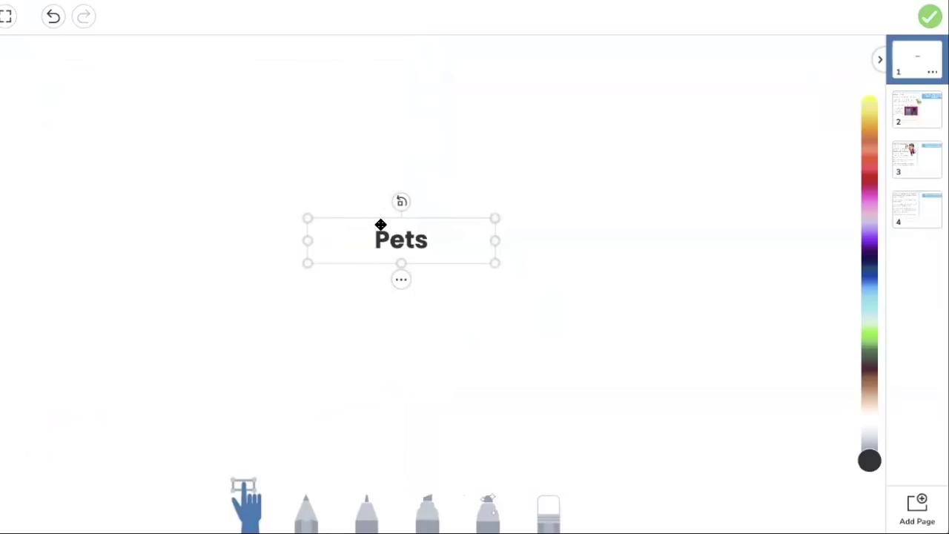
{"action": "left_click_drag", "start_coordinate": [381, 221], "coordinate": [141, 123]}
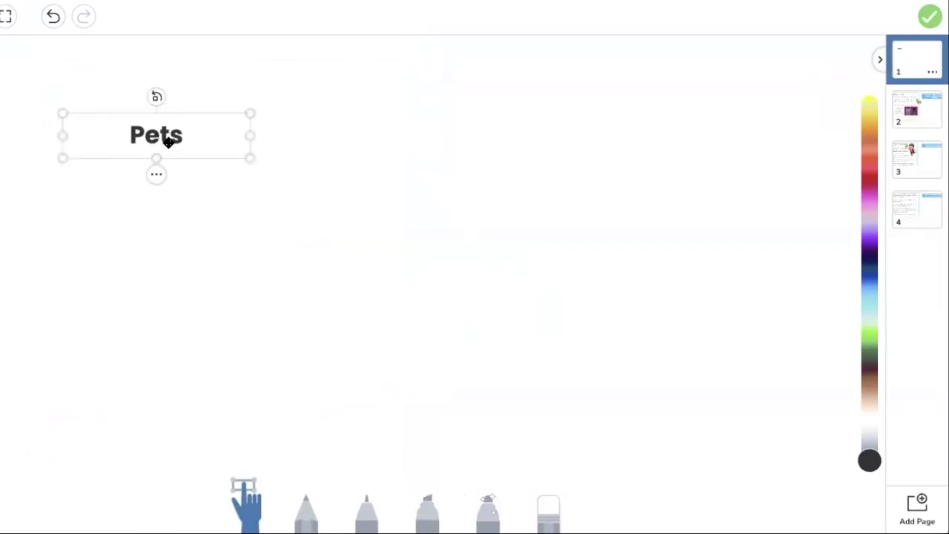
Replace the label's text on the first page with "Elevators" and deselect the label.
{"action": "double_click", "coordinate": [169, 143]}
{"action": "type", "text": "Elevators"}
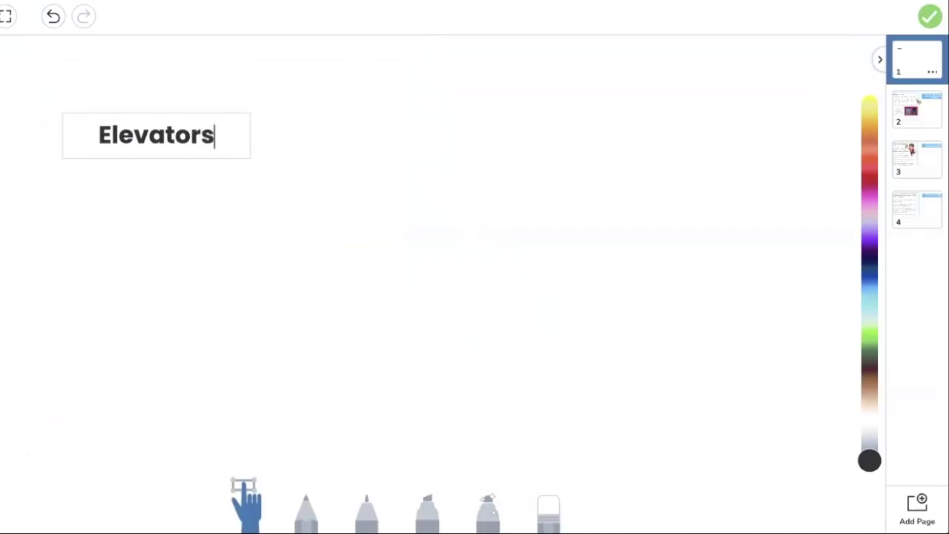
{"action": "left_click", "coordinate": [309, 161]}
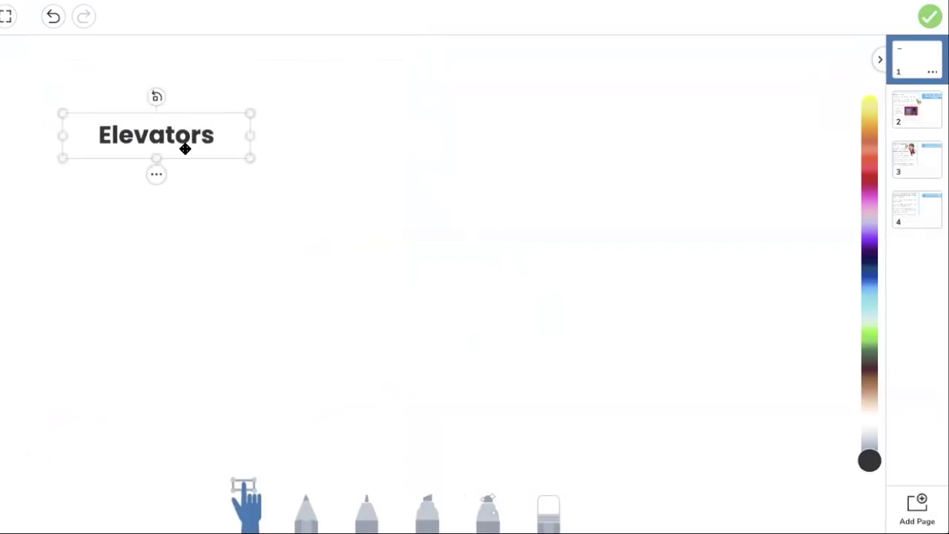
{"action": "left_click", "coordinate": [390, 144]}
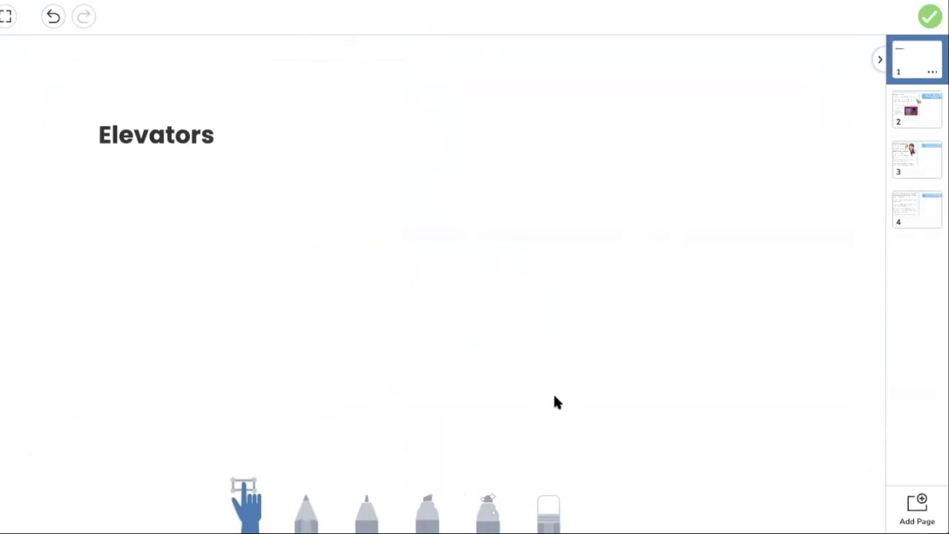
Check template pages 2 to 4, and save the edited template together with the Group 2 activity.
{"action": "left_click", "coordinate": [913, 108]}
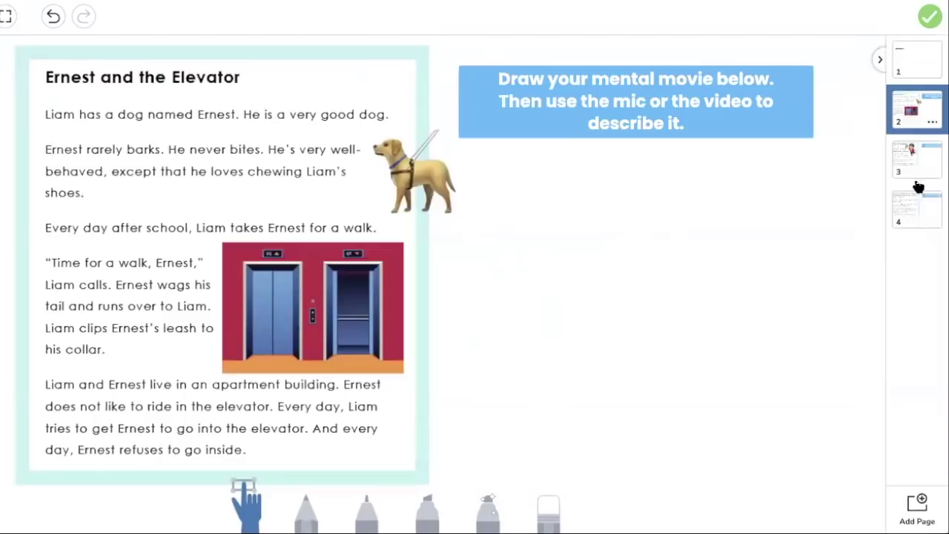
{"action": "left_click", "coordinate": [918, 172]}
{"action": "left_click", "coordinate": [917, 210]}
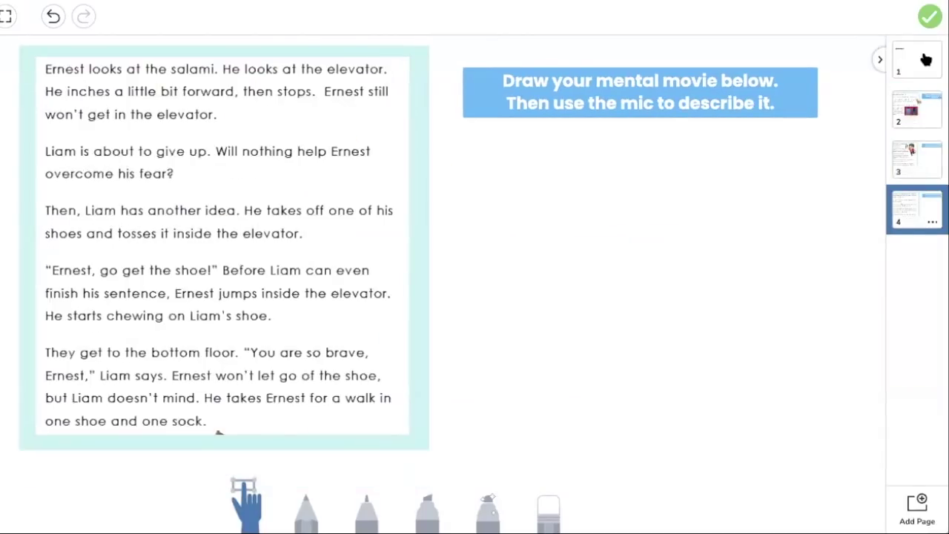
{"action": "left_click", "coordinate": [928, 20]}
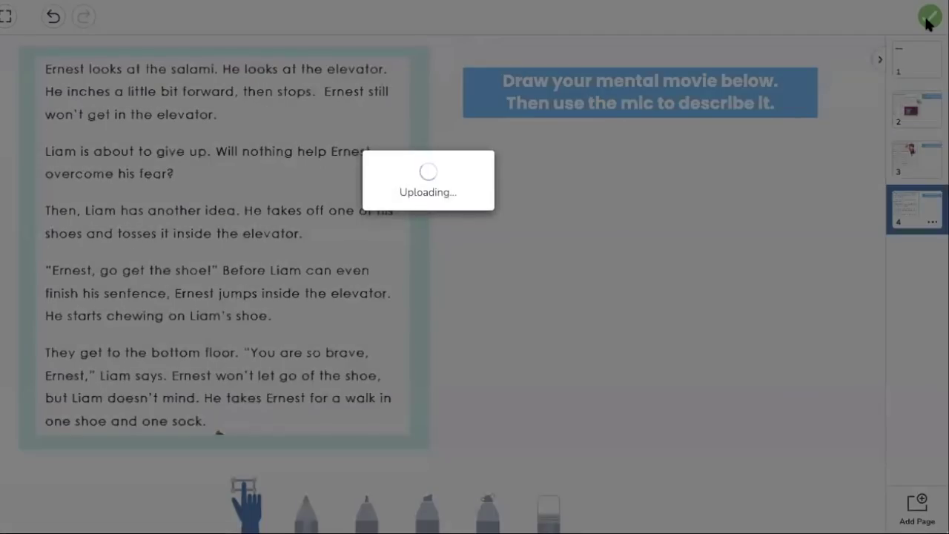
{"action": "left_click", "coordinate": [845, 511]}
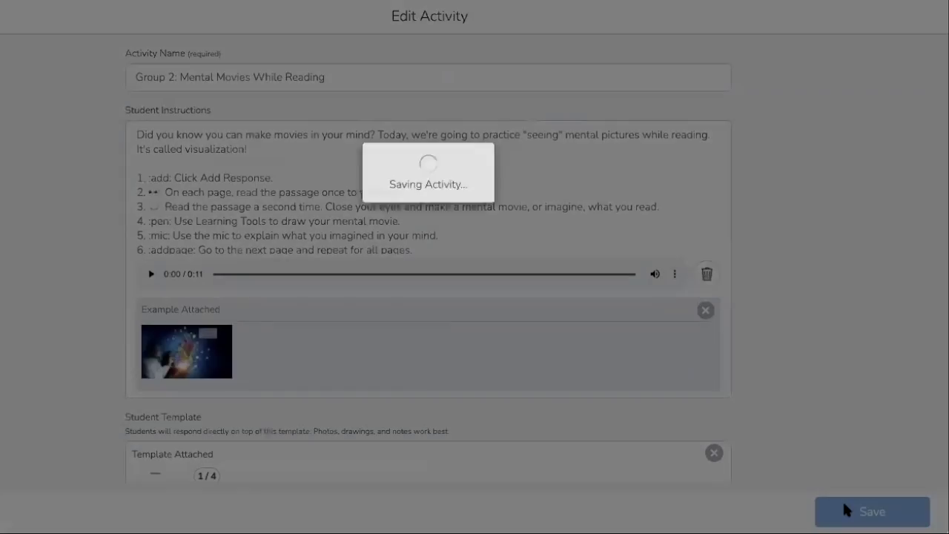
Assign "Group 2: Mental Movies While Reading" to only the second, fourth and sixth listed students of the Seesaw class.
{"action": "scroll", "coordinate": [700, 335], "scroll_direction": "up", "scroll_amount": 3}
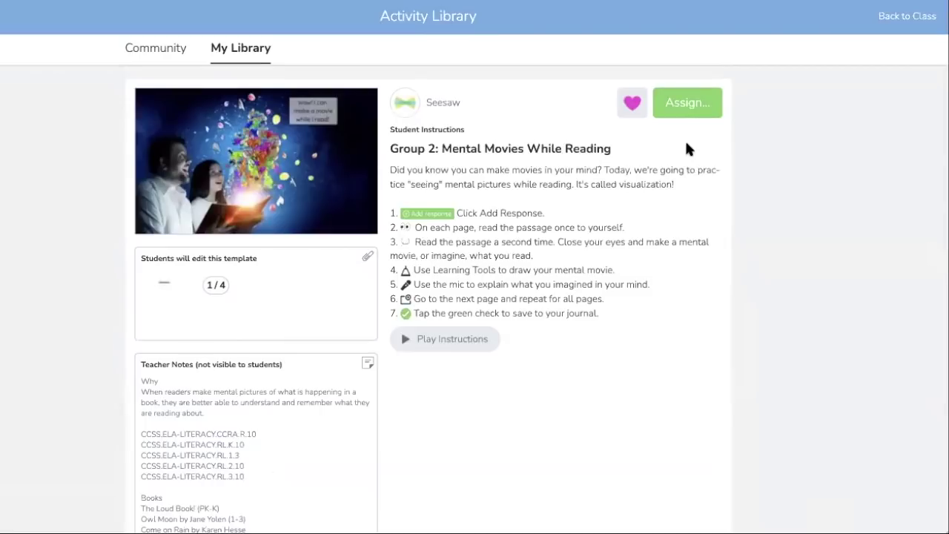
{"action": "left_click", "coordinate": [686, 107]}
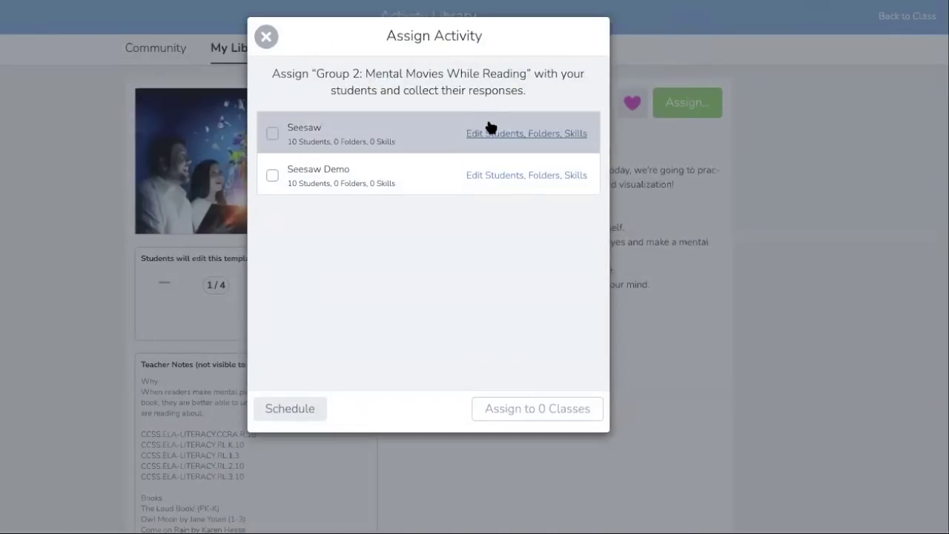
{"action": "left_click", "coordinate": [482, 135]}
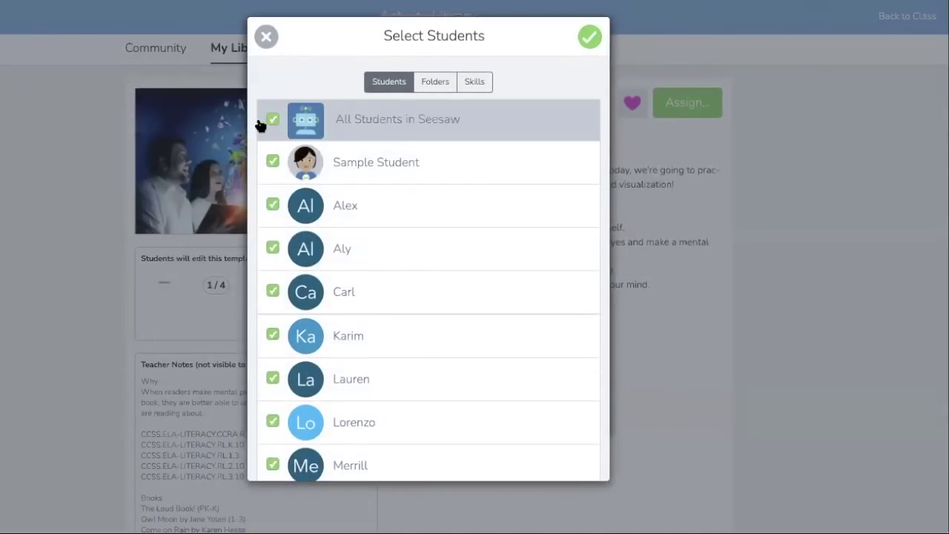
{"action": "left_click", "coordinate": [272, 120]}
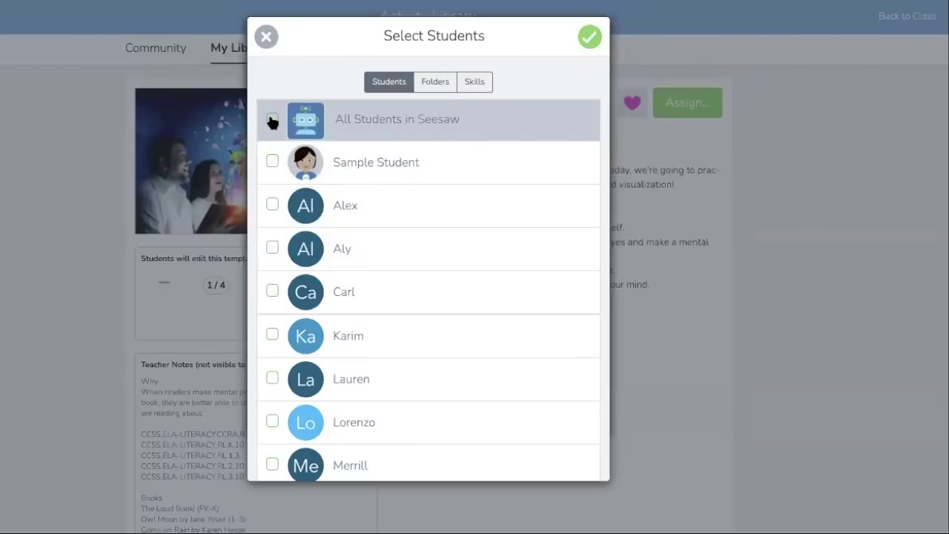
{"action": "left_click", "coordinate": [271, 206]}
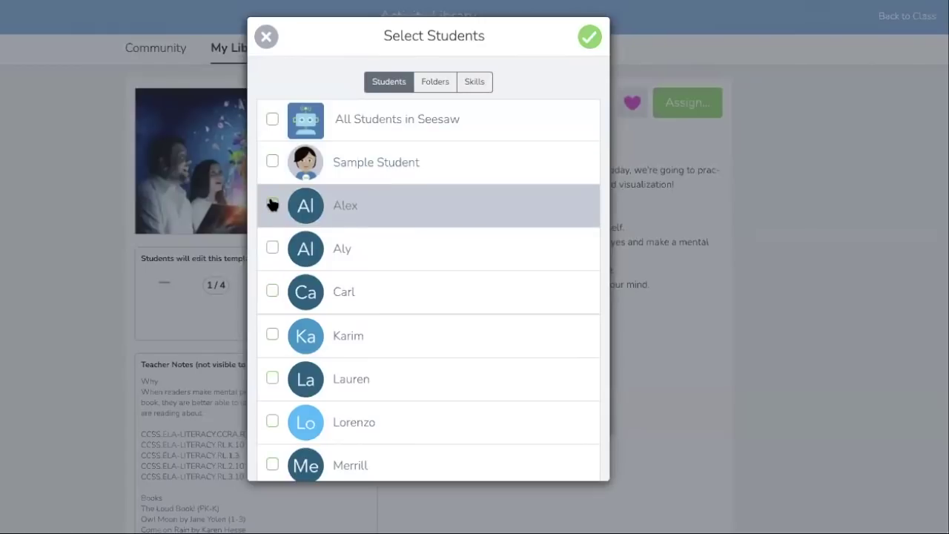
{"action": "left_click", "coordinate": [272, 292]}
{"action": "left_click", "coordinate": [272, 379]}
{"action": "left_click", "coordinate": [591, 34]}
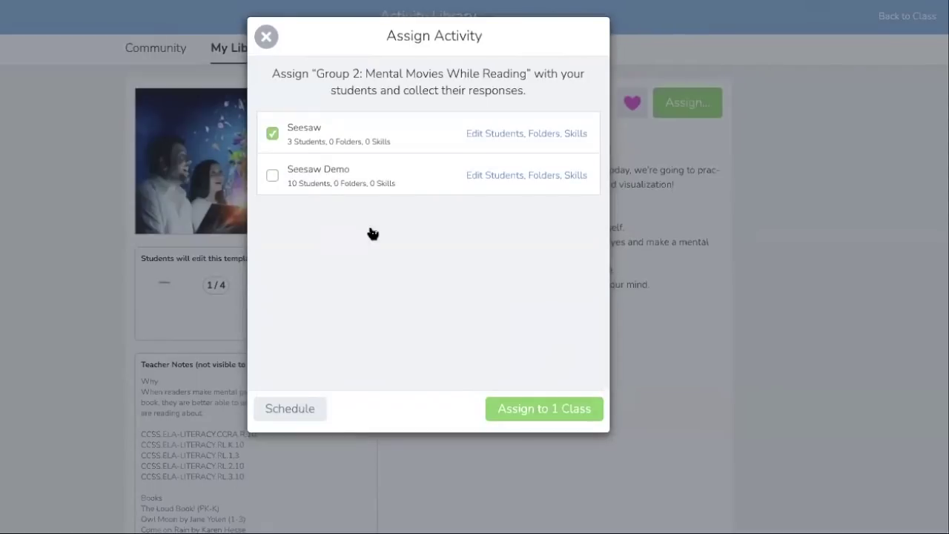
{"action": "left_click", "coordinate": [521, 404]}
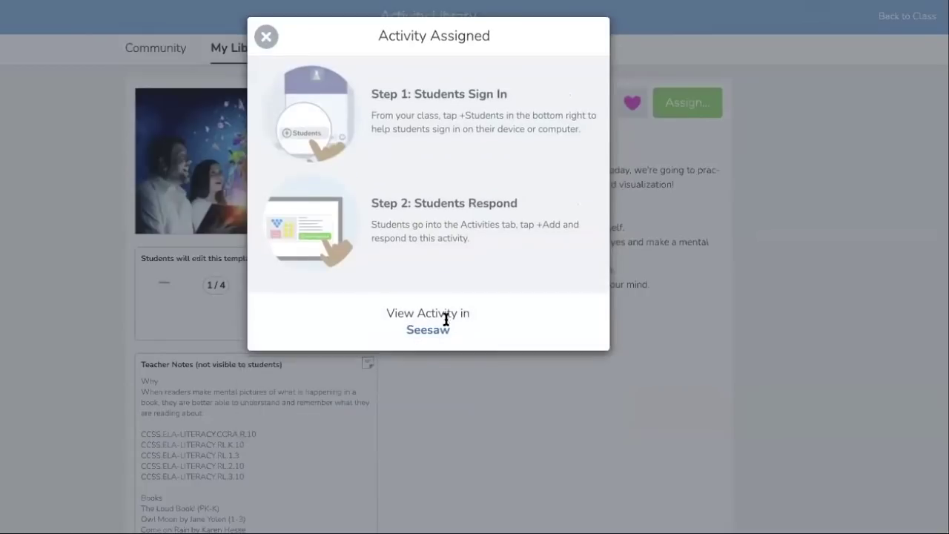
{"action": "left_click", "coordinate": [264, 36]}
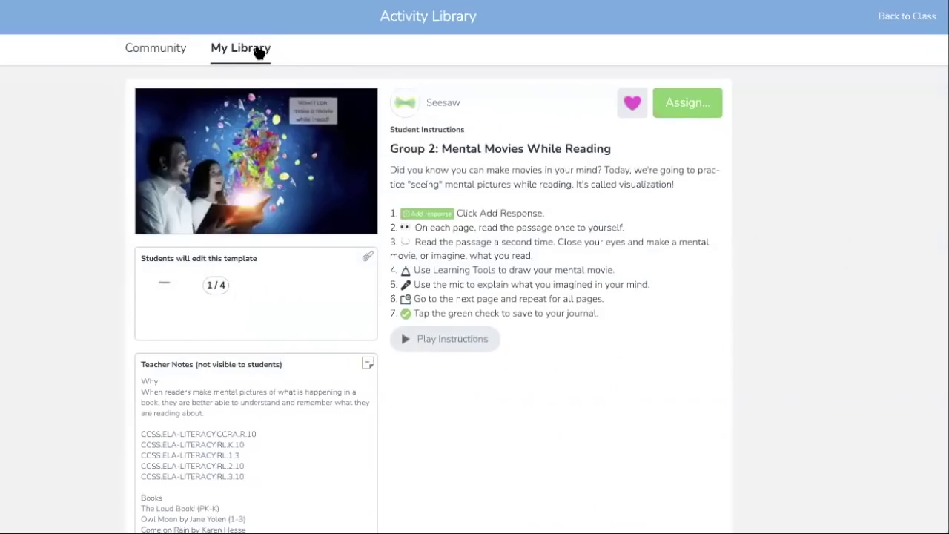
Assign the original "Mental Movies While Reading" from My Library to the Seesaw class, excluding the second, fourth and sixth listed students.
{"action": "left_click", "coordinate": [256, 49]}
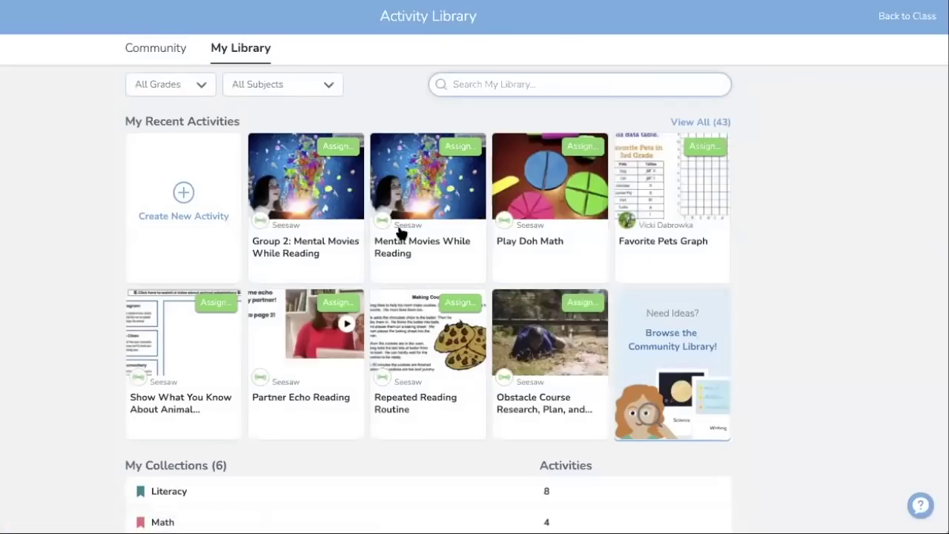
{"action": "left_click", "coordinate": [403, 247]}
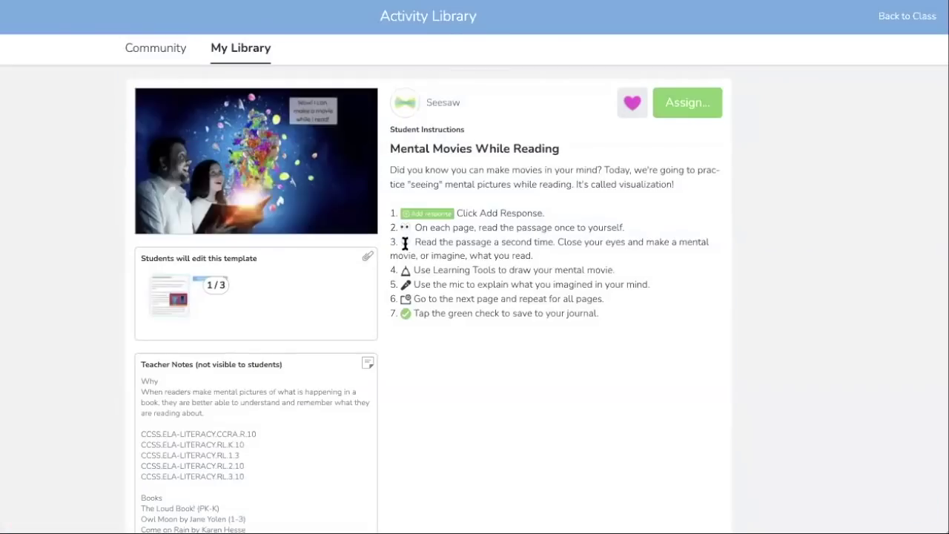
{"action": "left_click", "coordinate": [700, 110]}
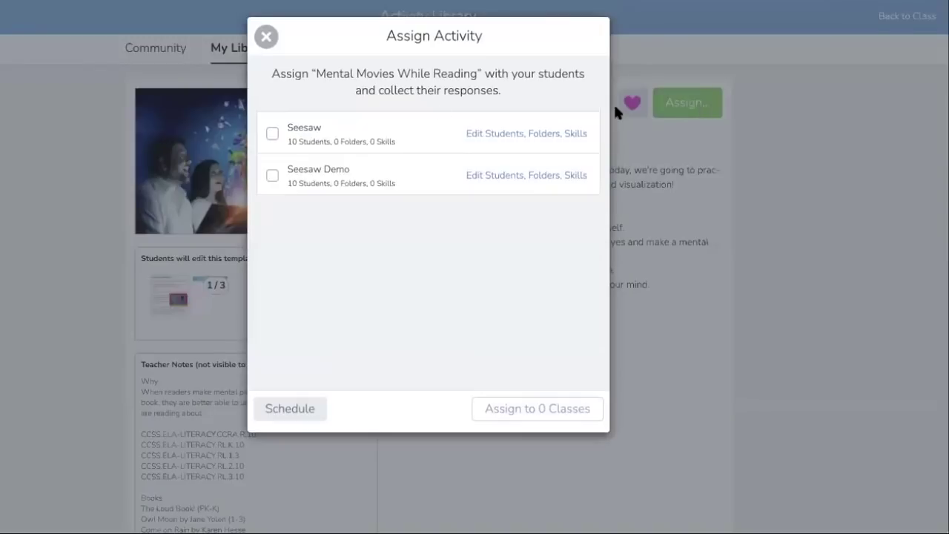
{"action": "left_click", "coordinate": [476, 134]}
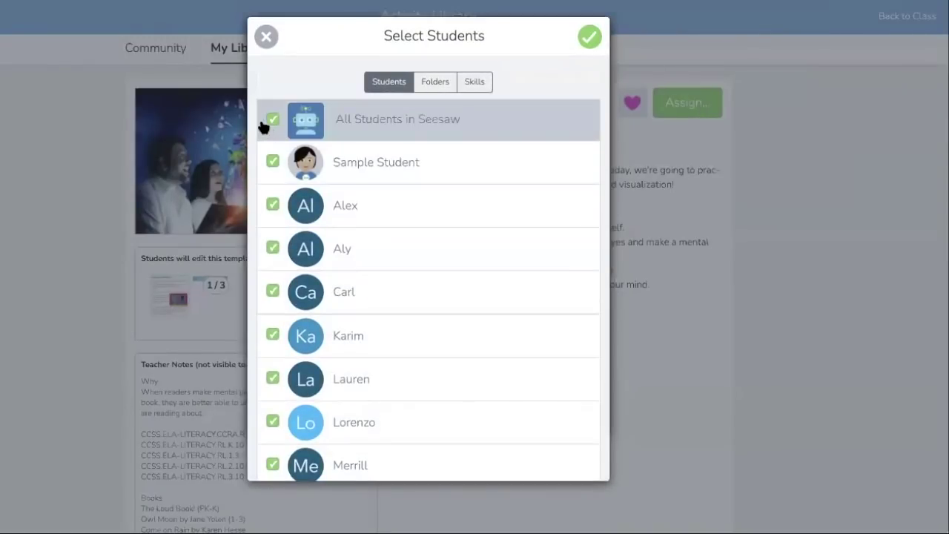
{"action": "left_click", "coordinate": [272, 120]}
{"action": "left_click", "coordinate": [272, 206]}
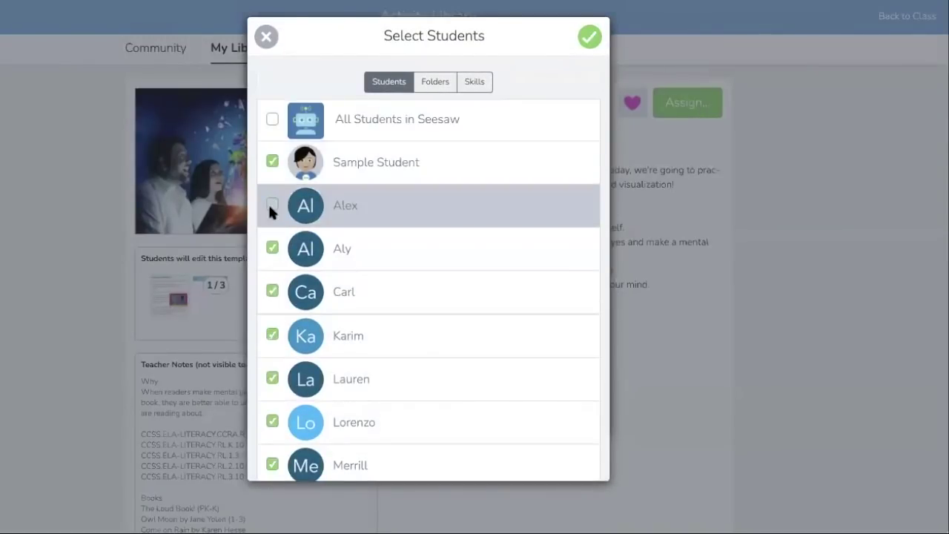
{"action": "left_click", "coordinate": [272, 291]}
{"action": "left_click", "coordinate": [272, 378]}
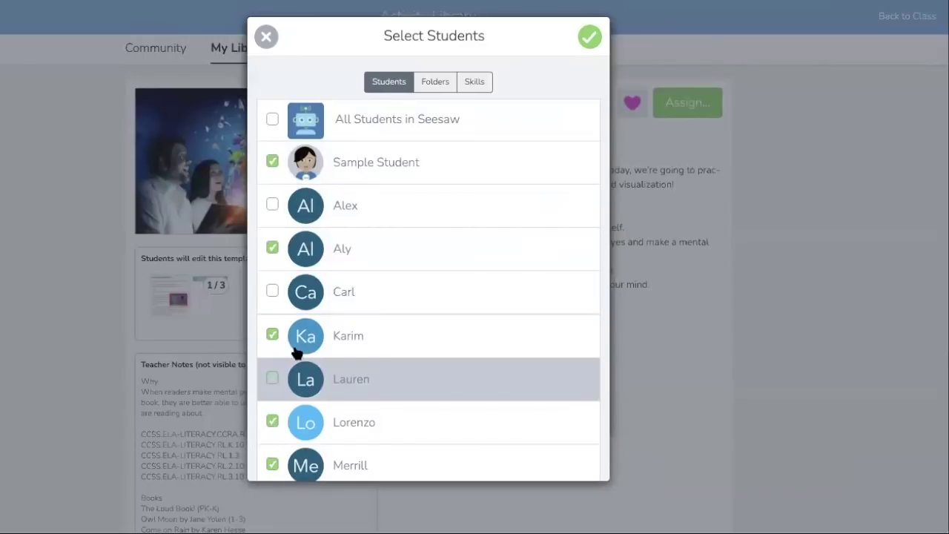
{"action": "left_click", "coordinate": [588, 39]}
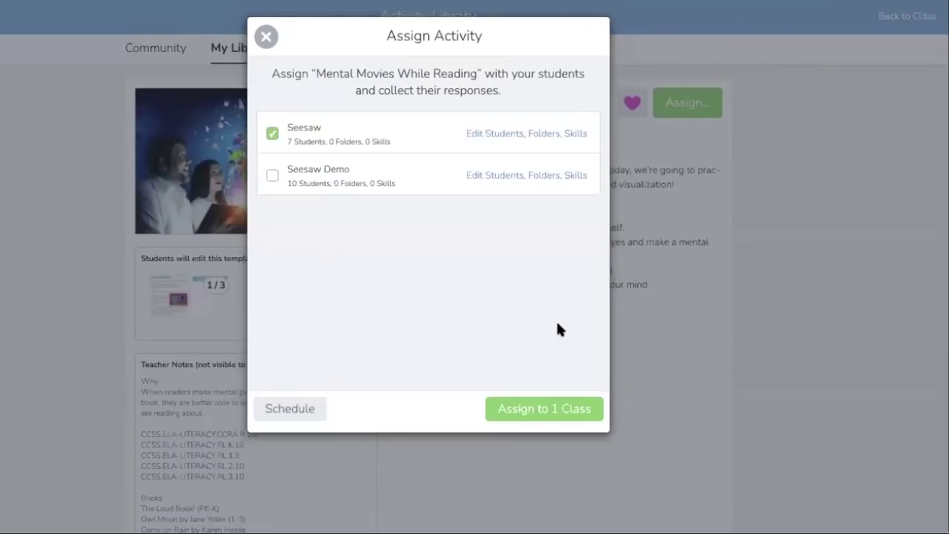
{"action": "left_click", "coordinate": [529, 406]}
{"action": "left_click", "coordinate": [264, 39]}
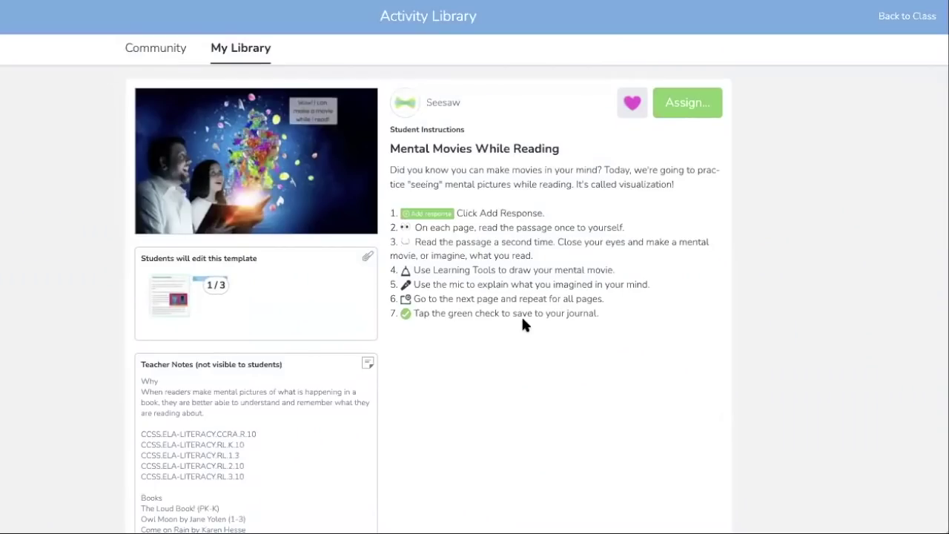